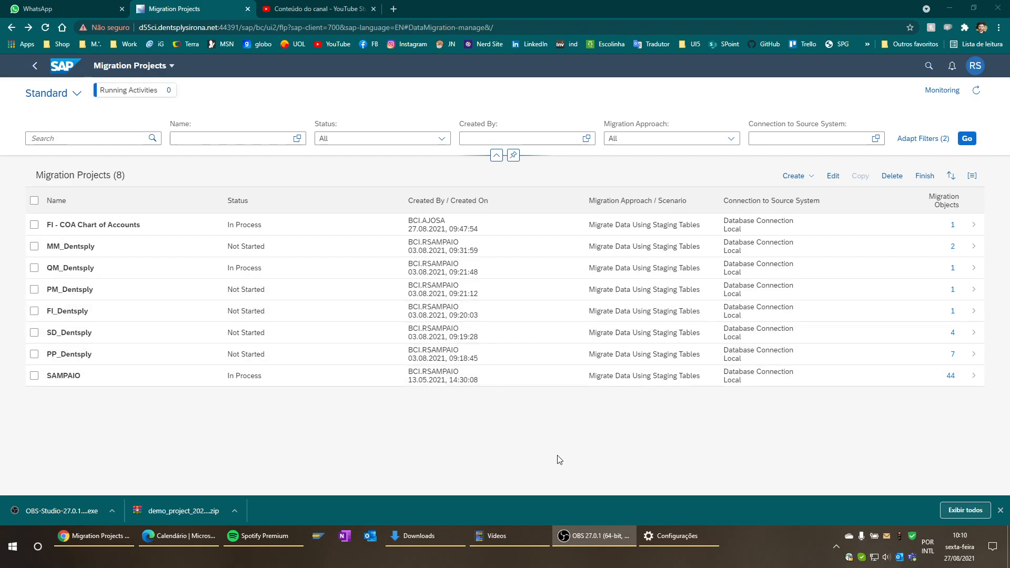
# Start a new migration project using staging tables, name it demo_project, and proceed to the migration object selection.
pyautogui.click(812, 180)
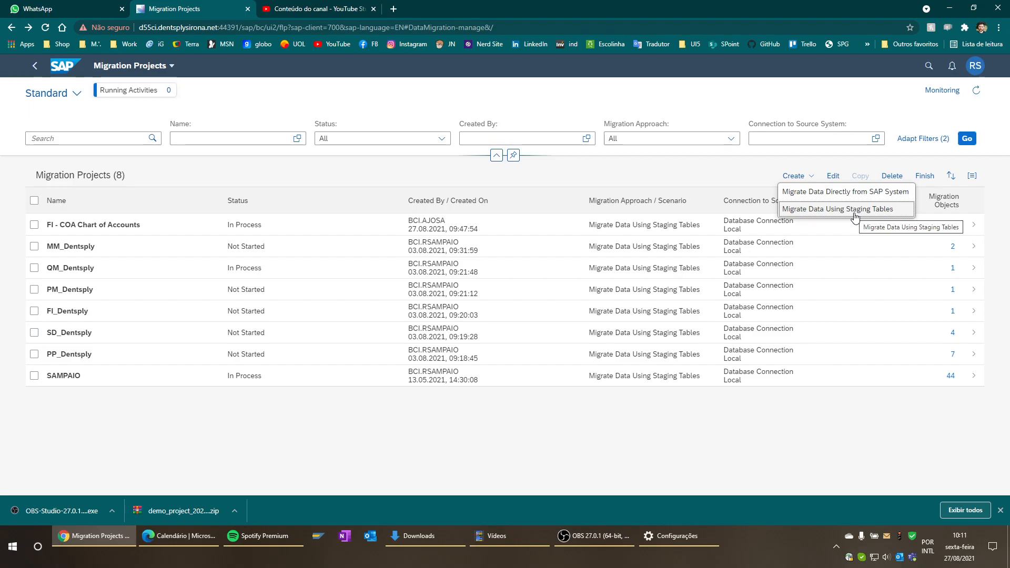
pyautogui.click(855, 210)
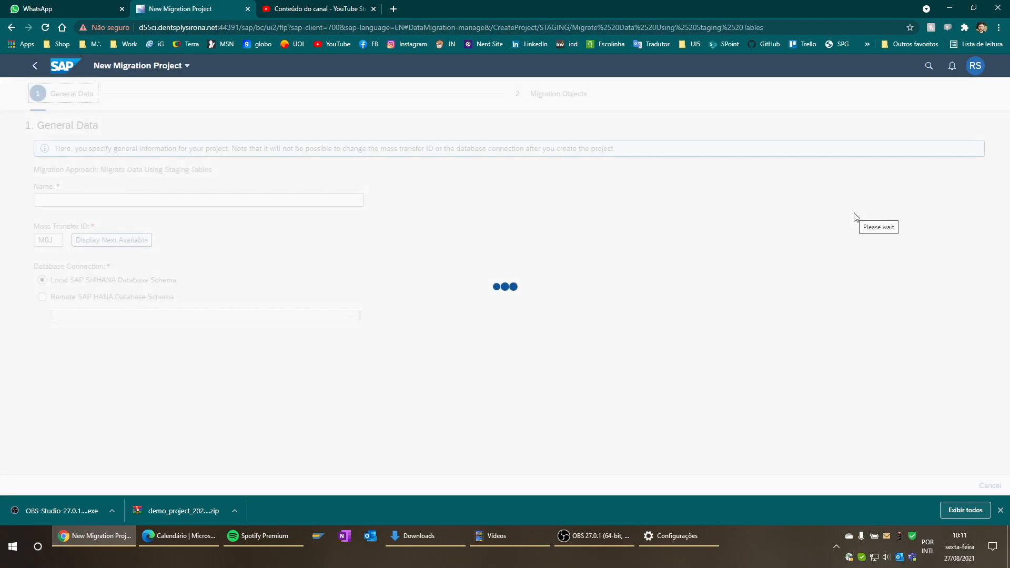
pyautogui.click(65, 201)
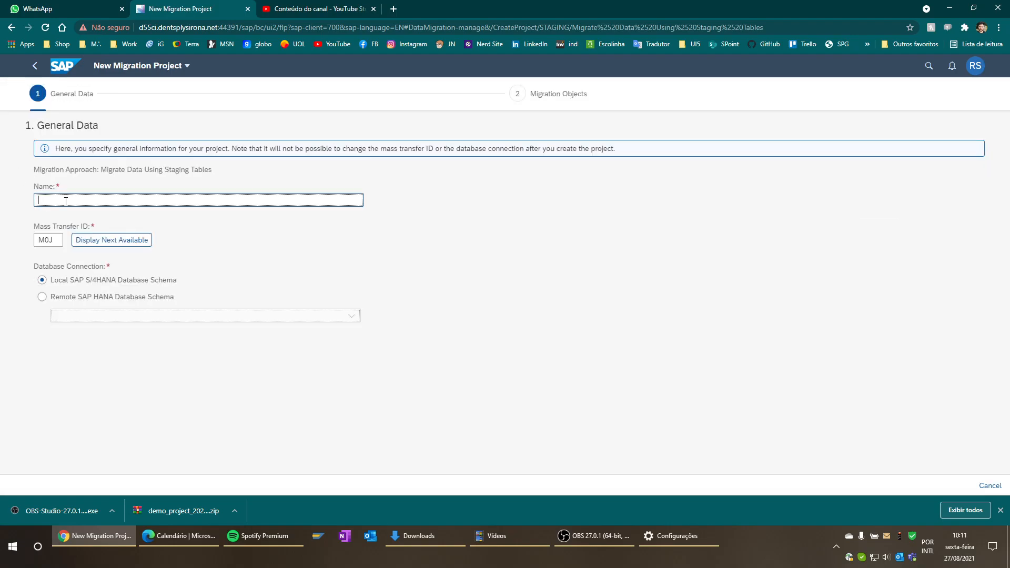
pyautogui.write('de')
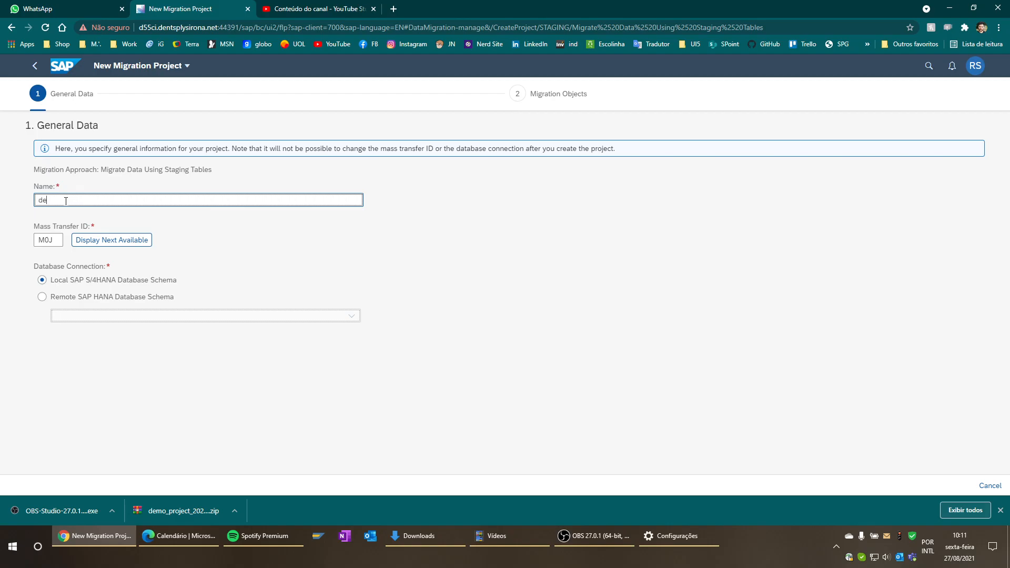
pyautogui.write('mo_project')
pyautogui.click(110, 246)
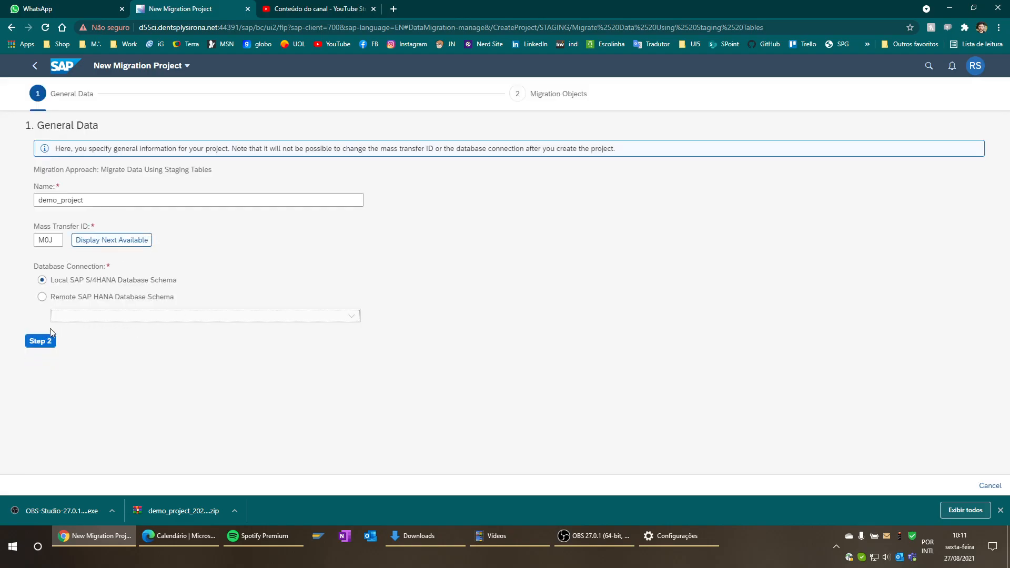
pyautogui.click(38, 343)
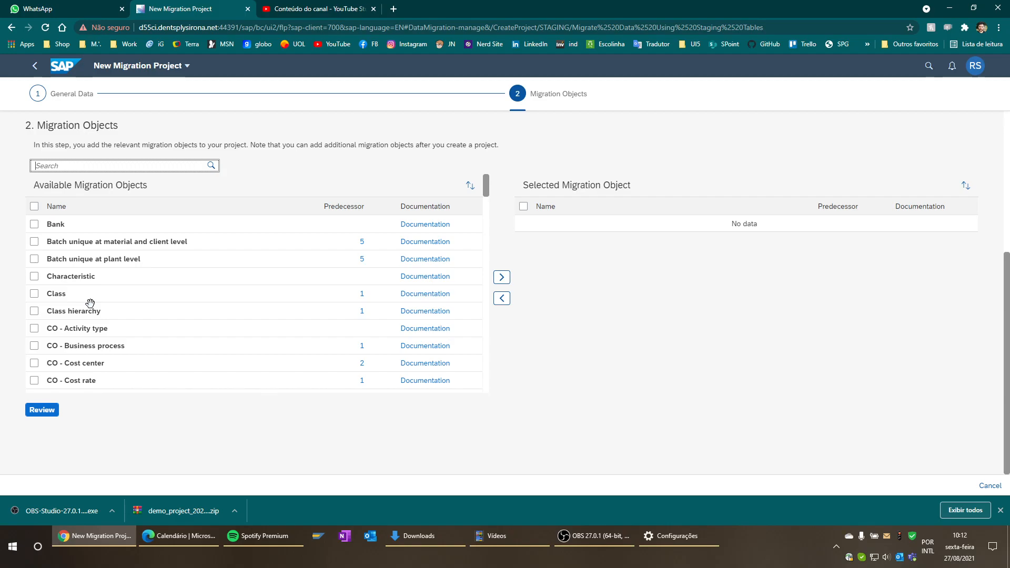
# Search the available migration objects for "charac" and add QM - Master inspection characteristic to the selected objects.
pyautogui.write('charac')
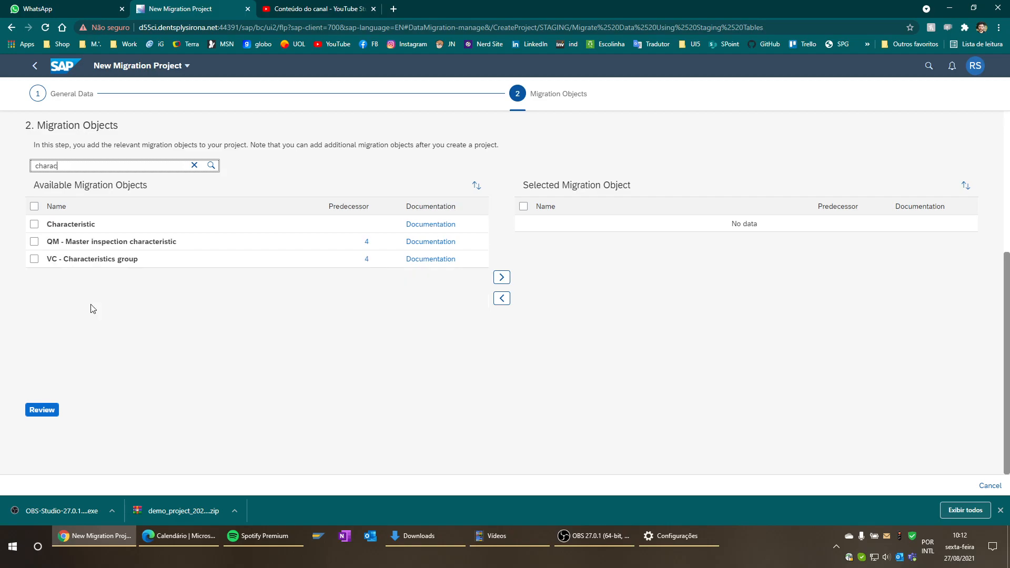
pyautogui.moveTo(88, 166); pyautogui.dragTo(30, 174)
pyautogui.click(35, 243)
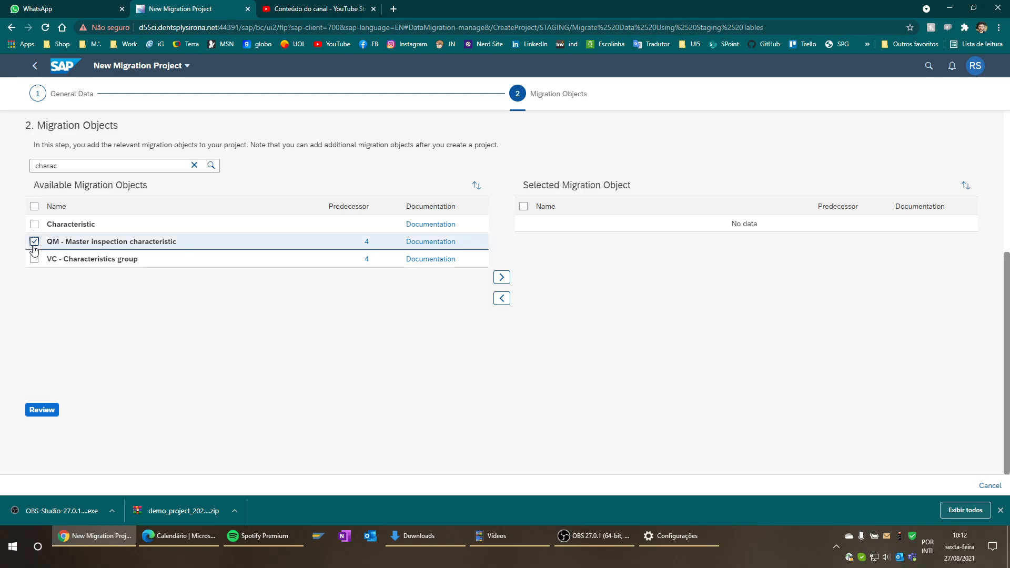
pyautogui.click(502, 278)
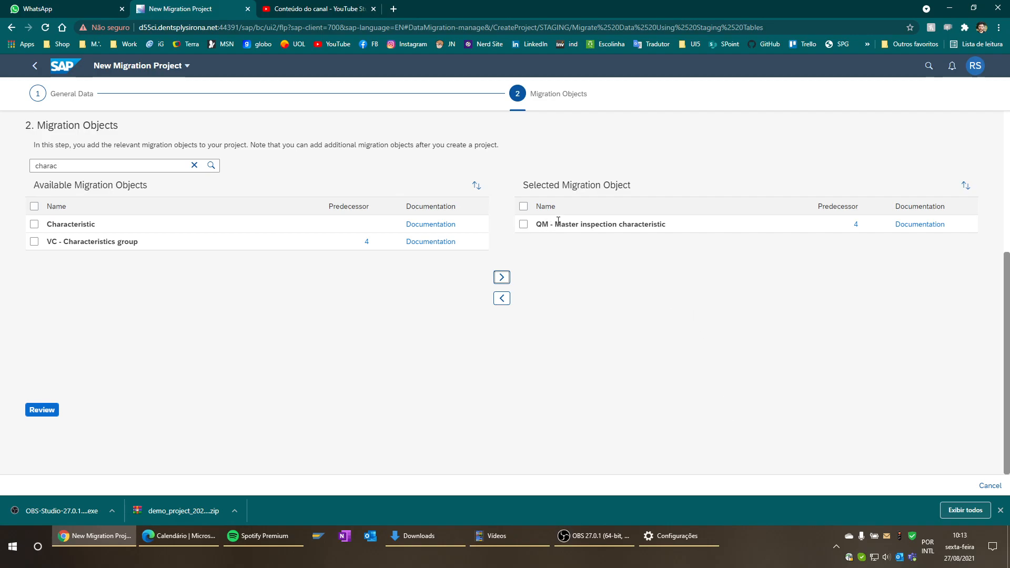
# Review the project without adding the predecessor objects and create it.
pyautogui.click(41, 410)
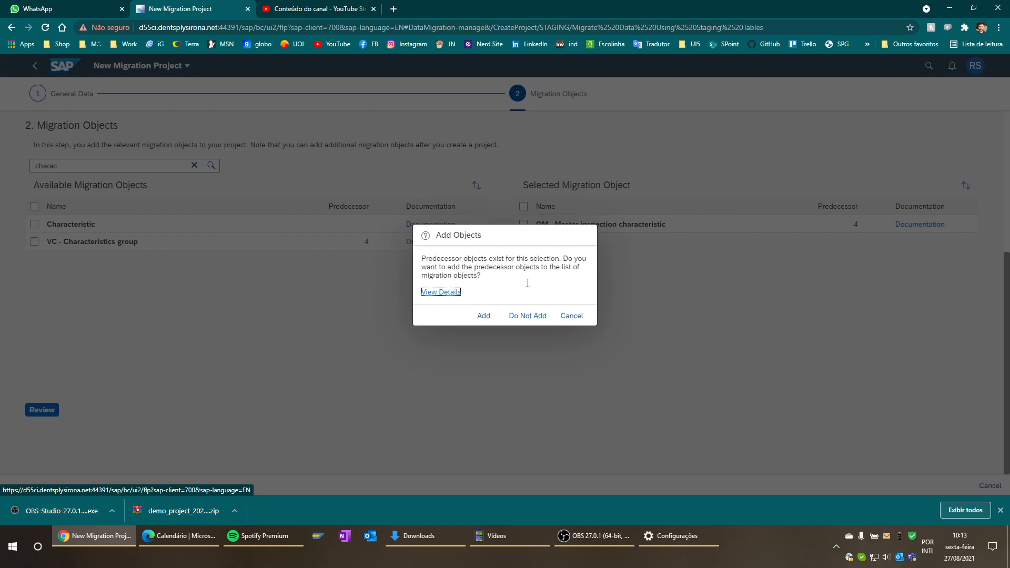
pyautogui.click(528, 315)
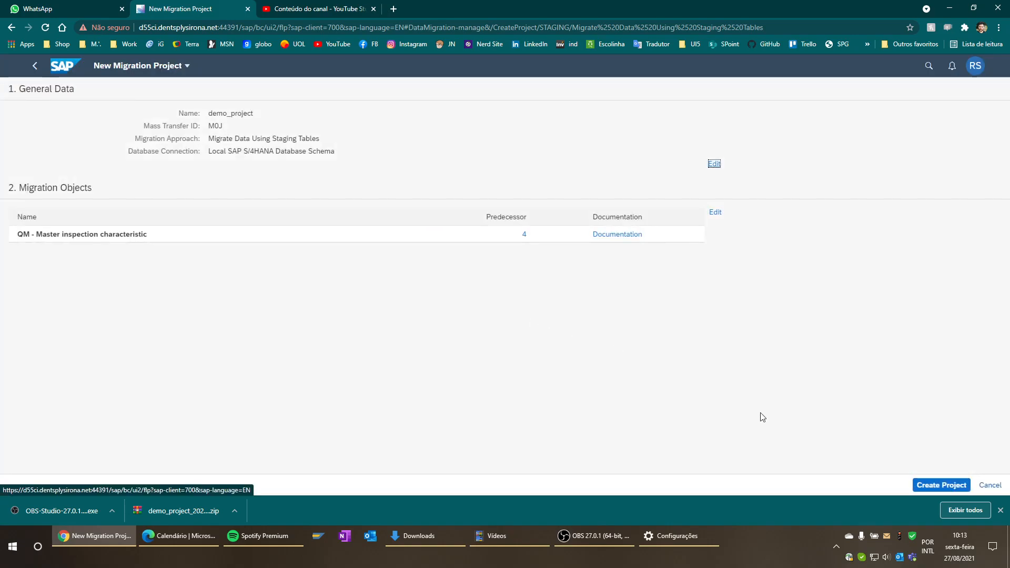
pyautogui.click(930, 485)
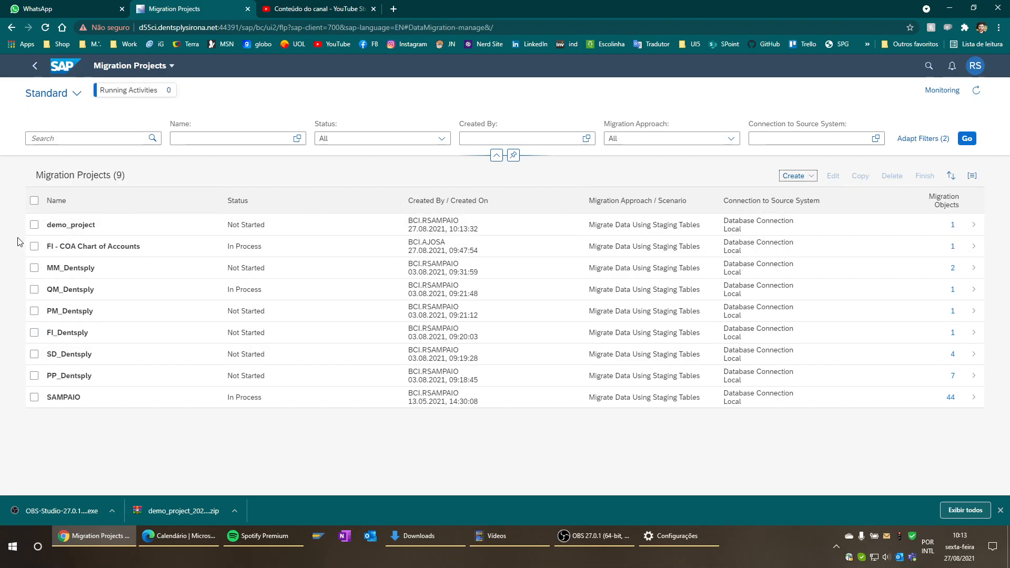
# Open demo_project, view the staging tables of QM - Master inspection characteristic, and return to the project overview.
pyautogui.click(734, 229)
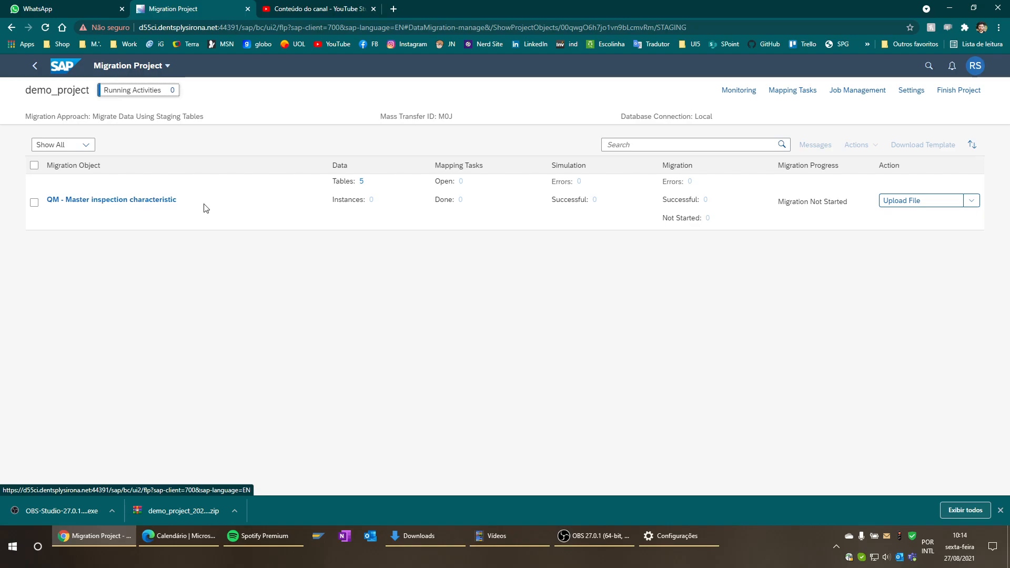
pyautogui.click(361, 182)
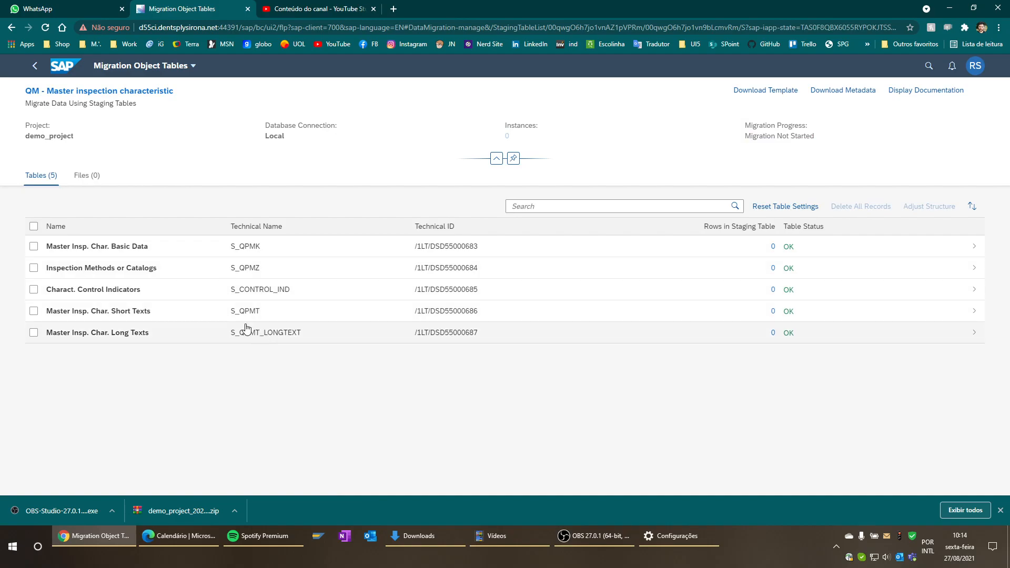
pyautogui.click(35, 65)
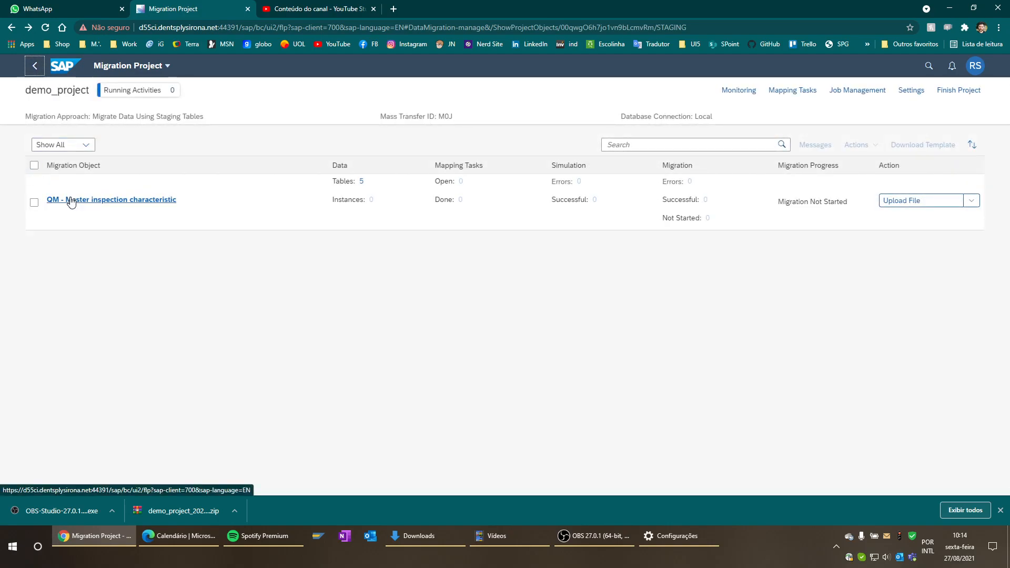
# Download the migration template for QM - Master inspection characteristic and dismiss the browser's download bar.
pyautogui.click(971, 202)
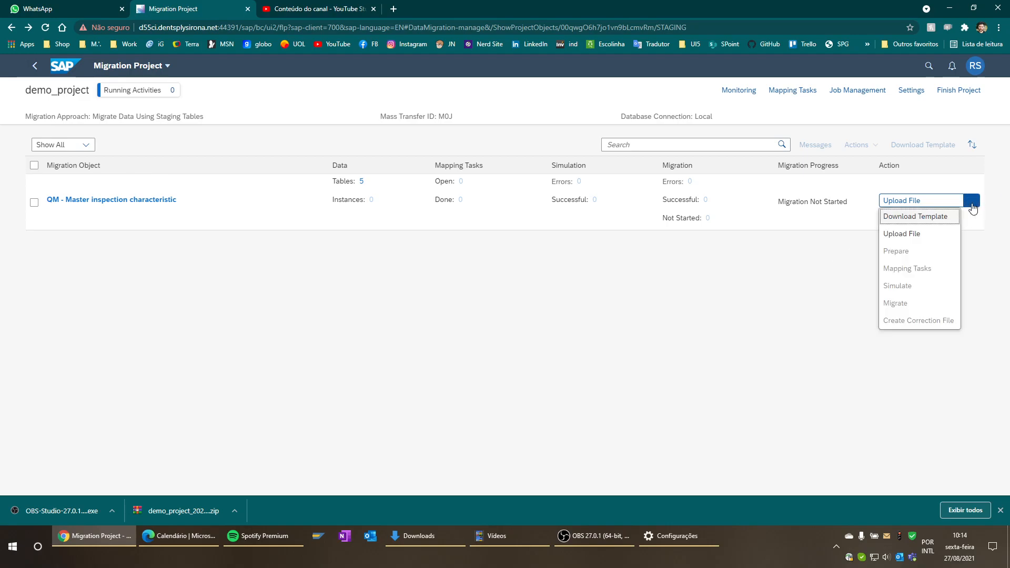
pyautogui.click(909, 218)
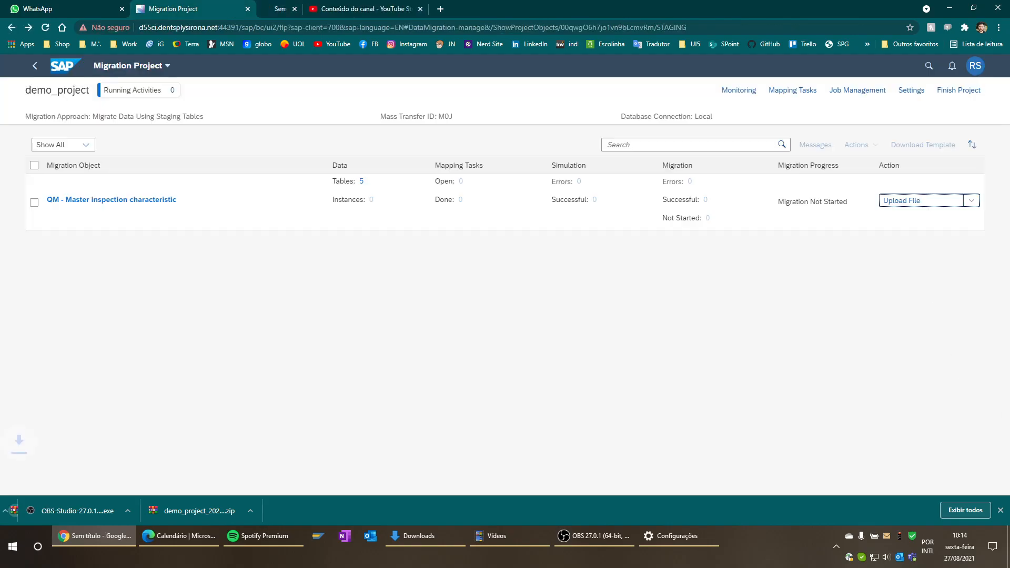
pyautogui.click(1000, 511)
pyautogui.click(431, 541)
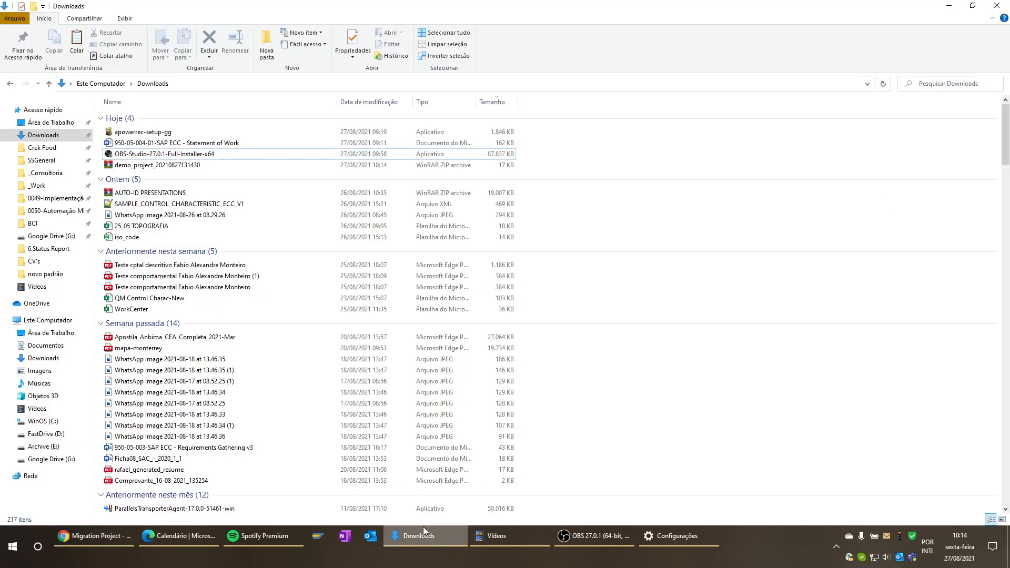
pyautogui.rightClick(147, 167)
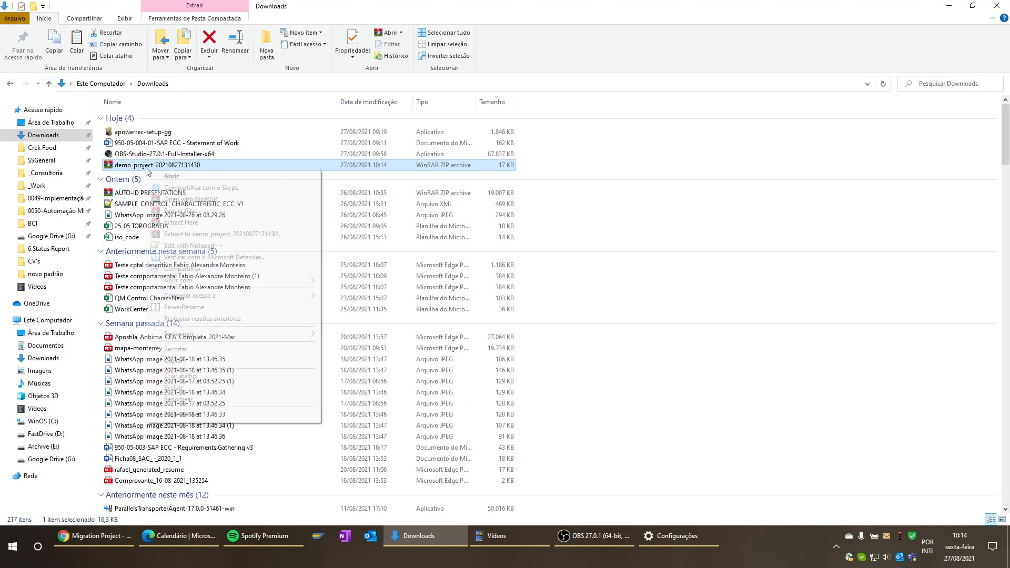
pyautogui.click(184, 211)
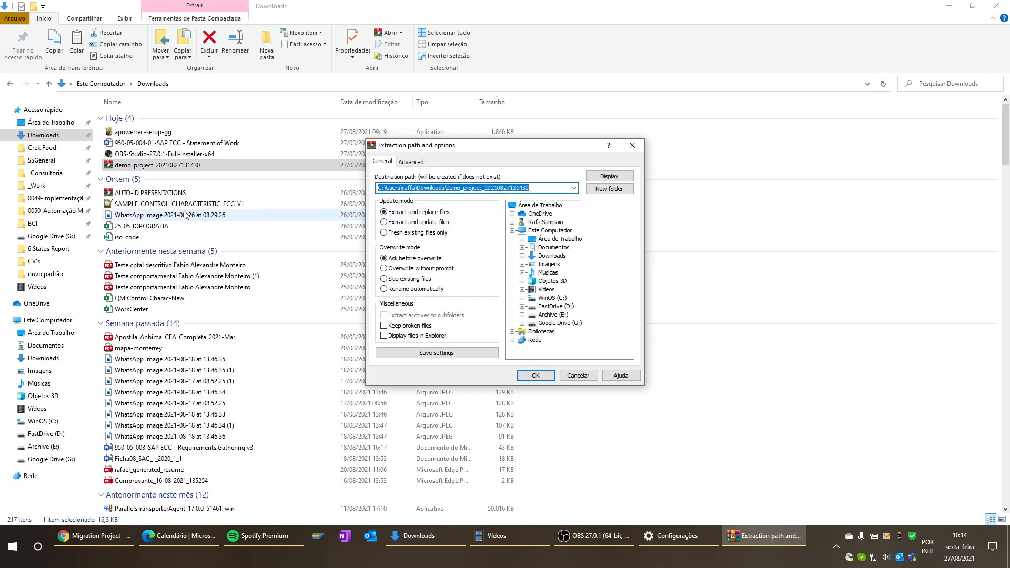
pyautogui.click(526, 376)
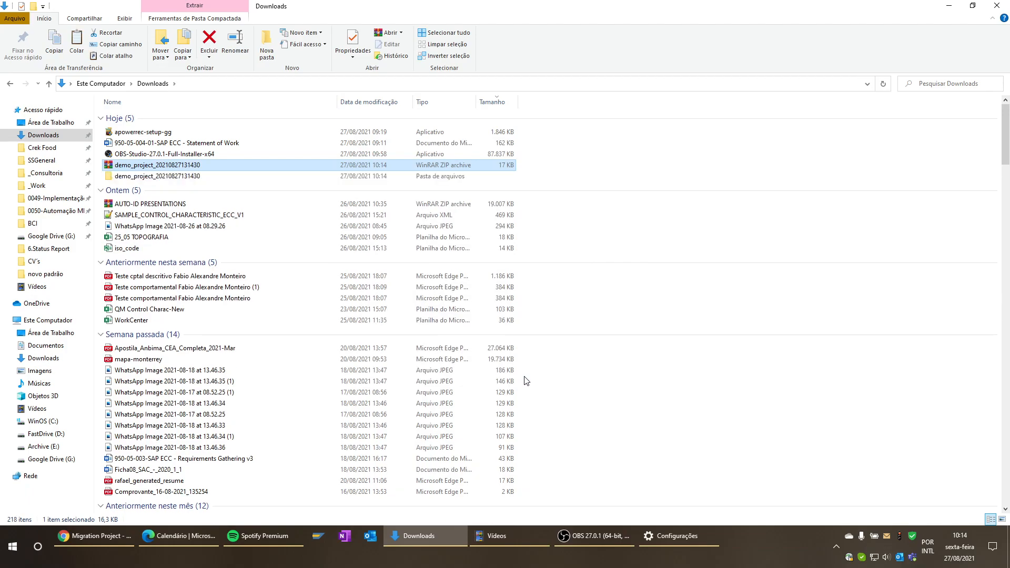
# Open the extracted EN_QM - Master inspection characteristic XML file in Excel and read through its Introduction sheet.
pyautogui.doubleClick(145, 182)
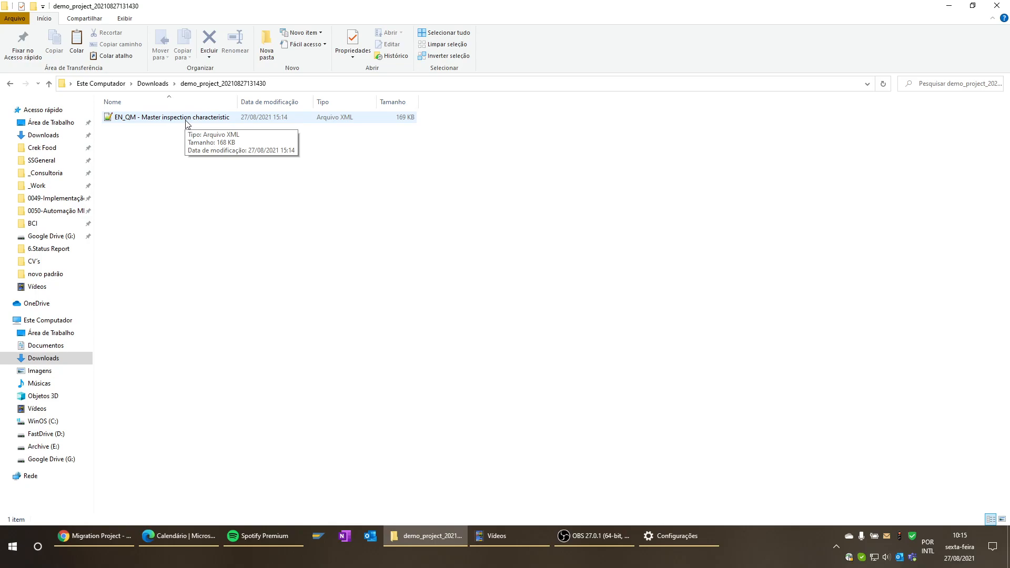
pyautogui.rightClick(164, 122)
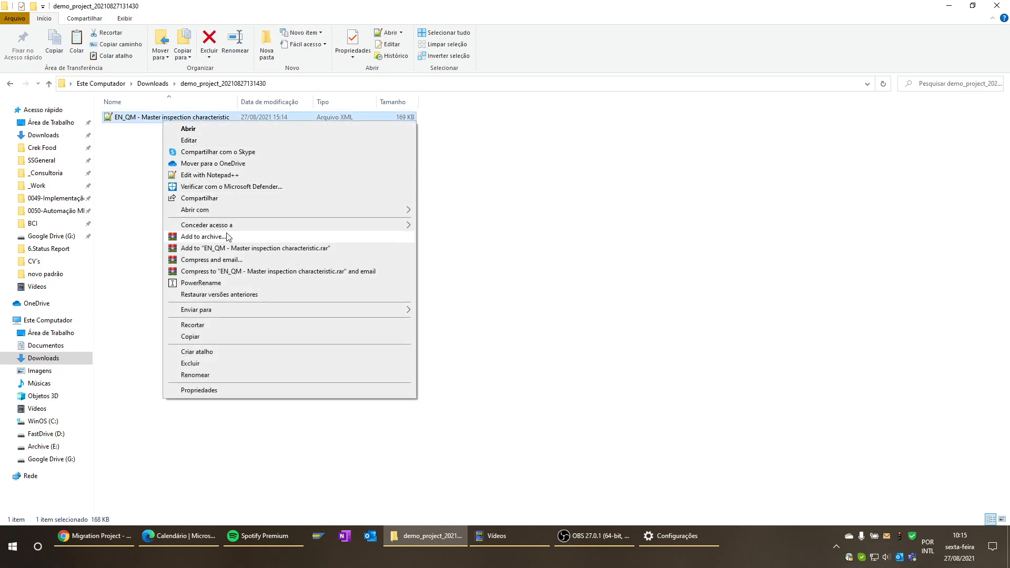
pyautogui.click(644, 270)
pyautogui.rightClick(158, 118)
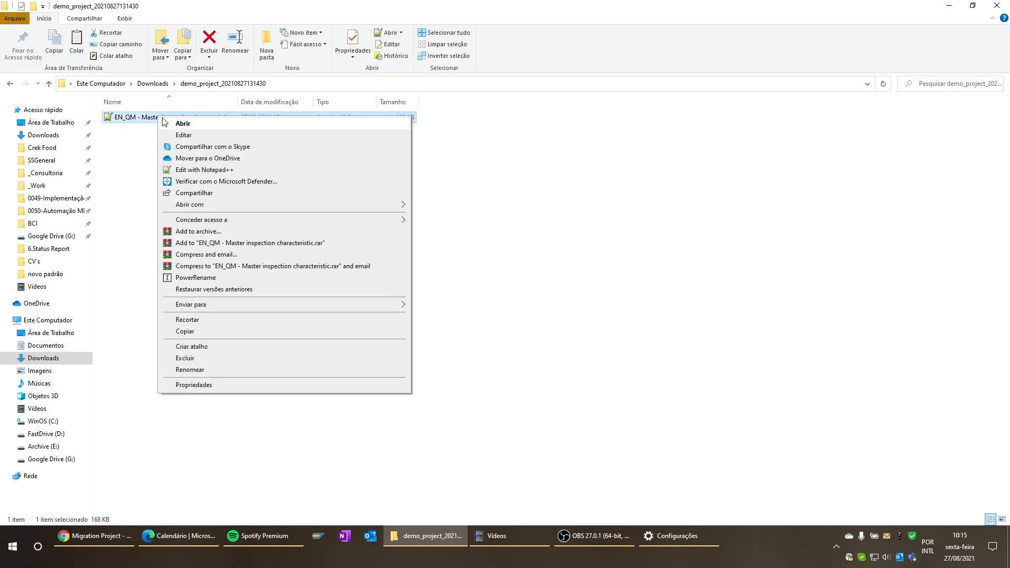
pyautogui.moveTo(265, 206)
pyautogui.click(441, 217)
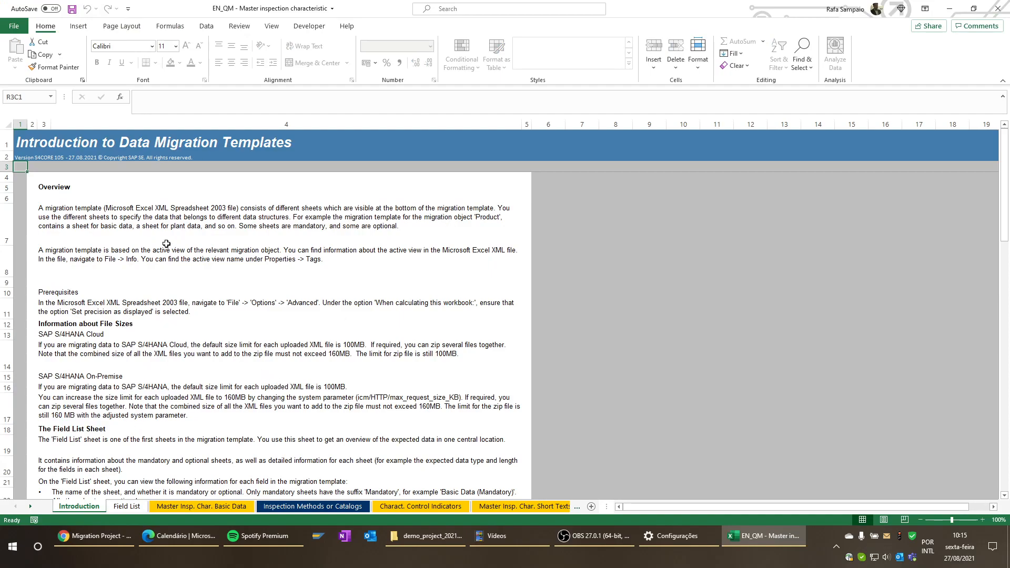
pyautogui.scroll(-2, 166, 243)
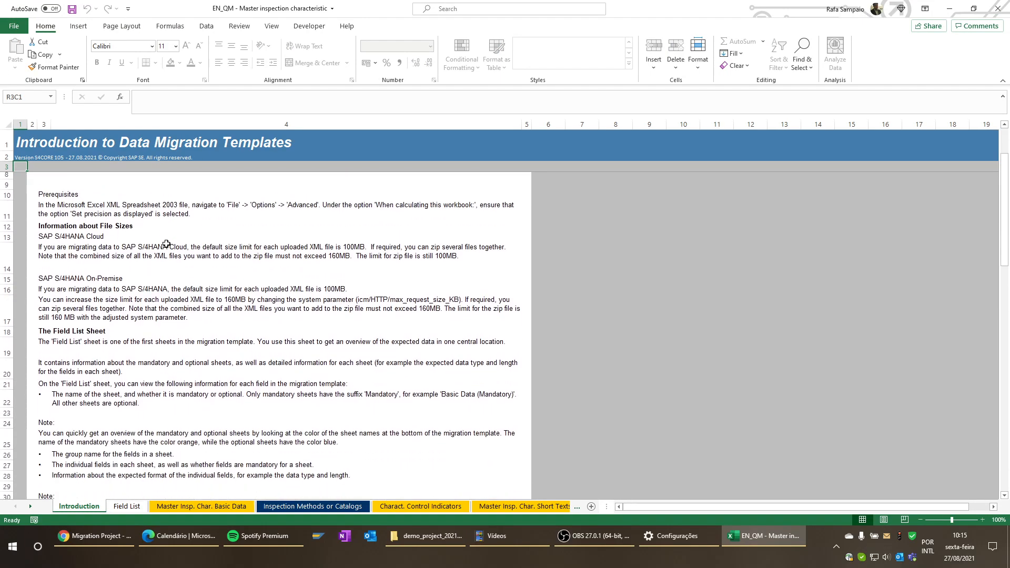
pyautogui.scroll(-7, 166, 243)
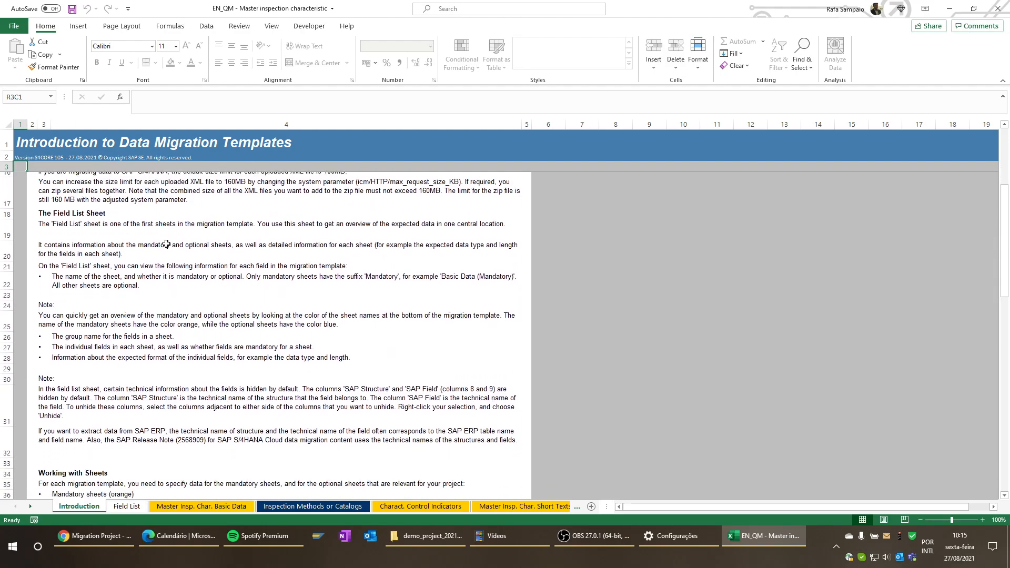
pyautogui.scroll(-8, 166, 243)
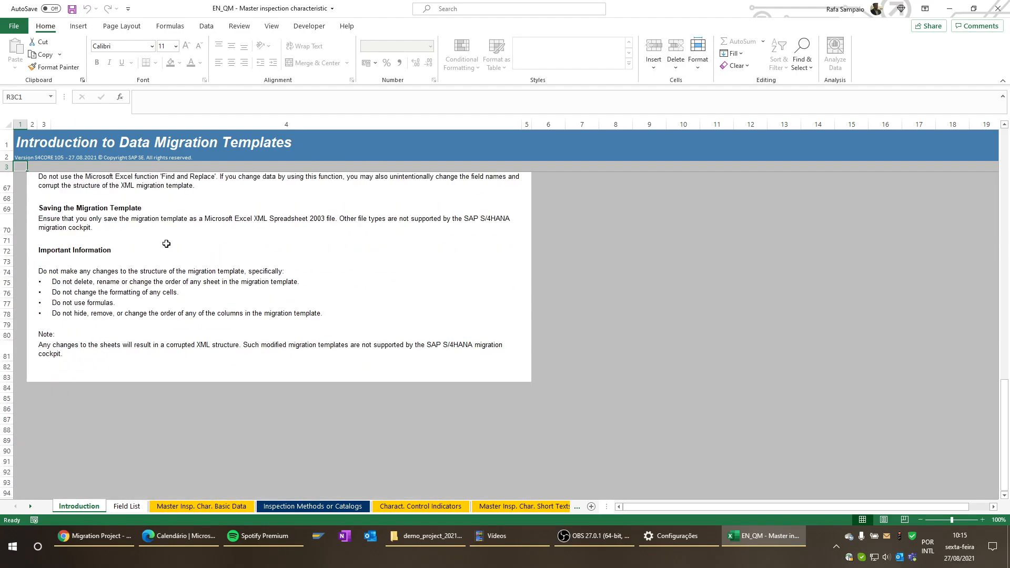
pyautogui.scroll(17, 167, 244)
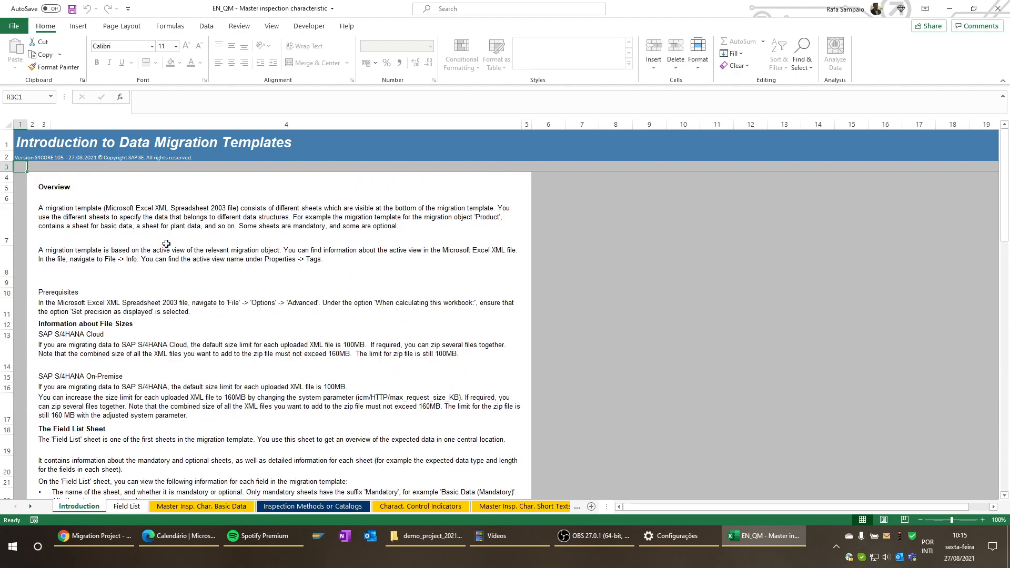
# Unhide the hidden SAP structure and SAP field columns beside the Decimal column on the Field List sheet.
pyautogui.click(139, 507)
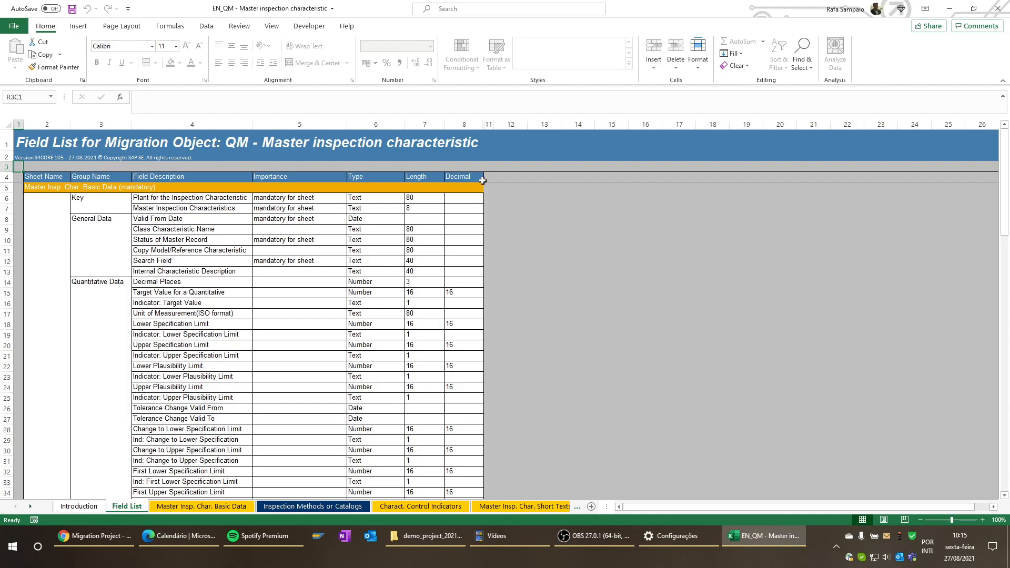
pyautogui.moveTo(511, 124); pyautogui.dragTo(479, 193)
pyautogui.rightClick(478, 216)
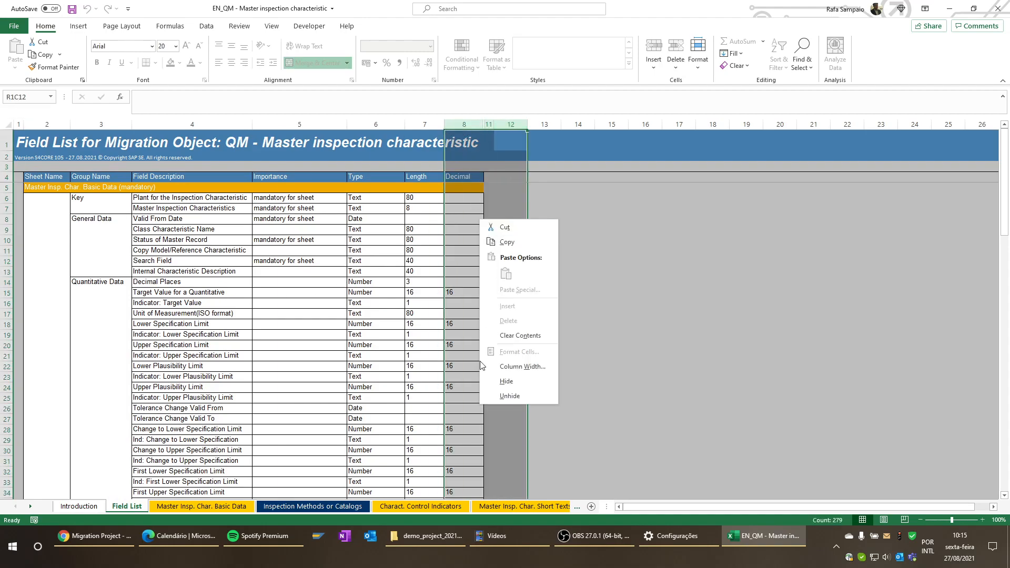
pyautogui.click(503, 398)
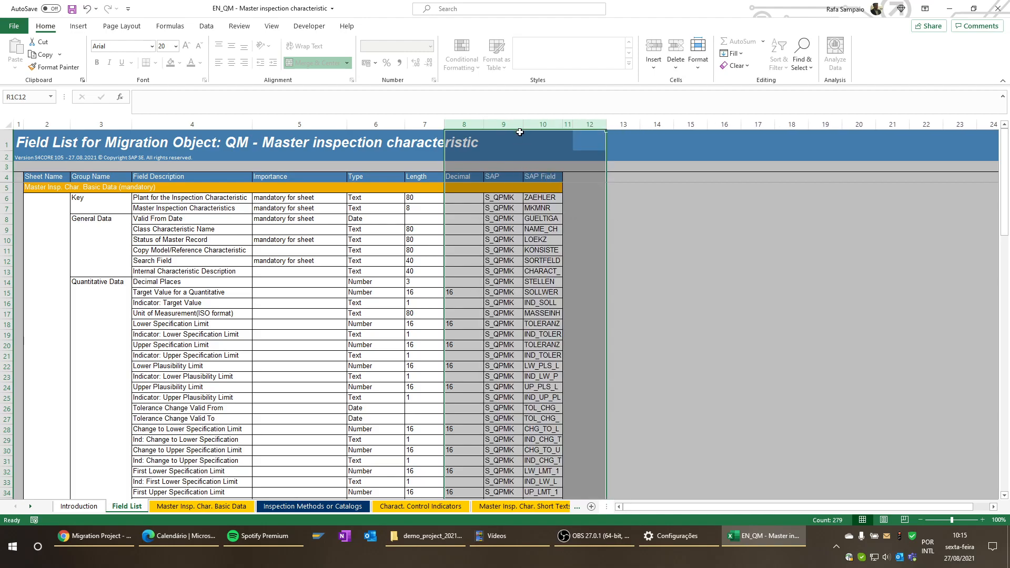
# Examine the SAP structure and field names and the Key group's field descriptions for Master Insp. Char. Basic Data.
pyautogui.click(510, 199)
pyautogui.moveTo(539, 207); pyautogui.dragTo(543, 450)
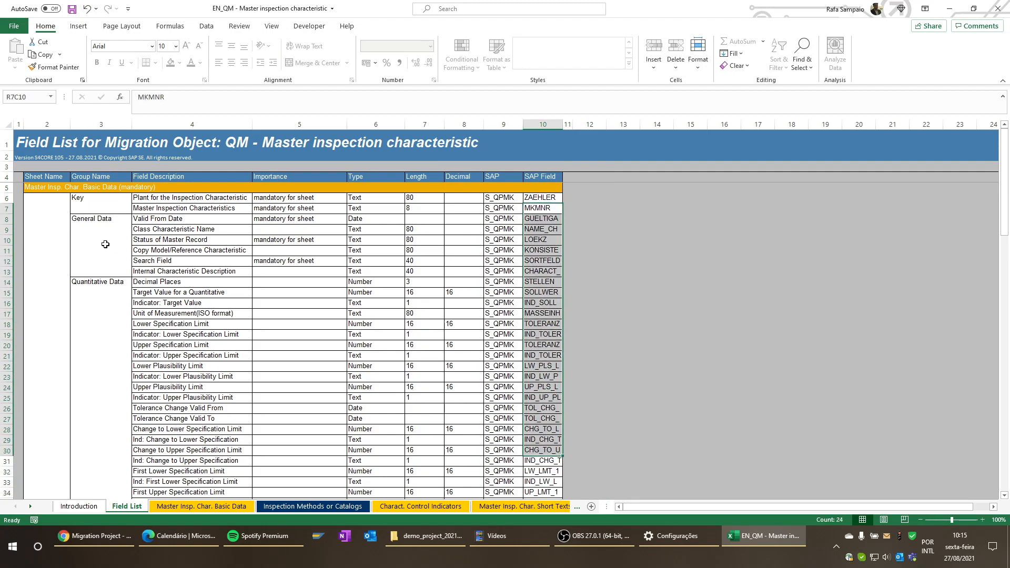
pyautogui.click(103, 205)
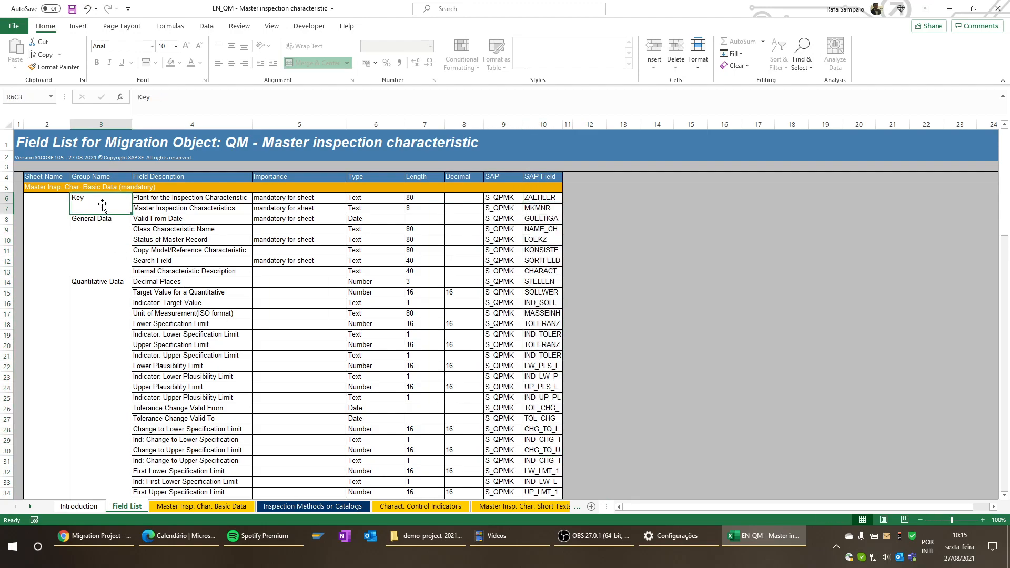
pyautogui.click(196, 200)
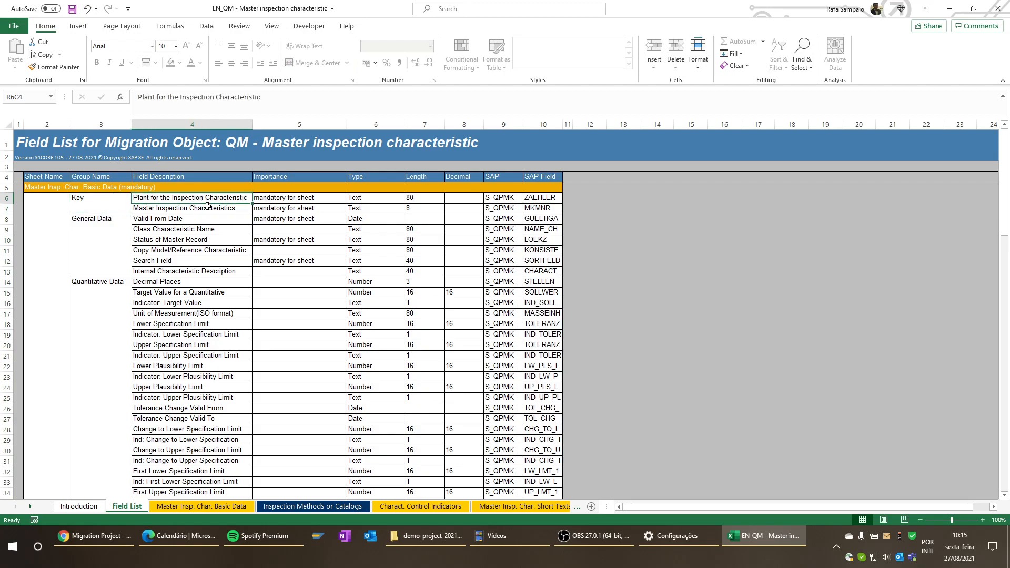
# Examine the importance, type, length and SAP structure and field of the Plant for the Inspection Characteristic entry, and skim the field rows below.
pyautogui.click(306, 199)
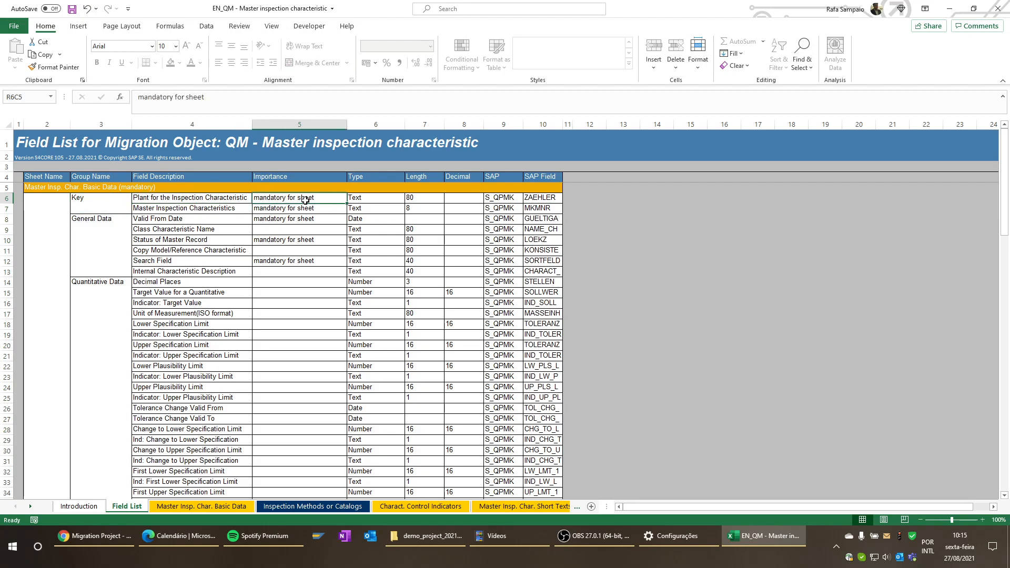
pyautogui.click(372, 199)
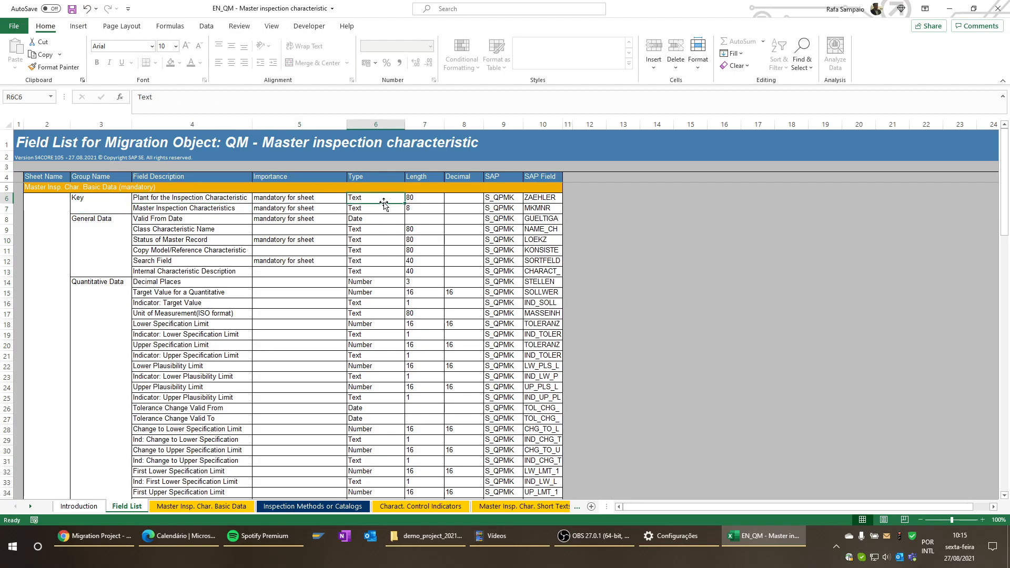
pyautogui.click(424, 200)
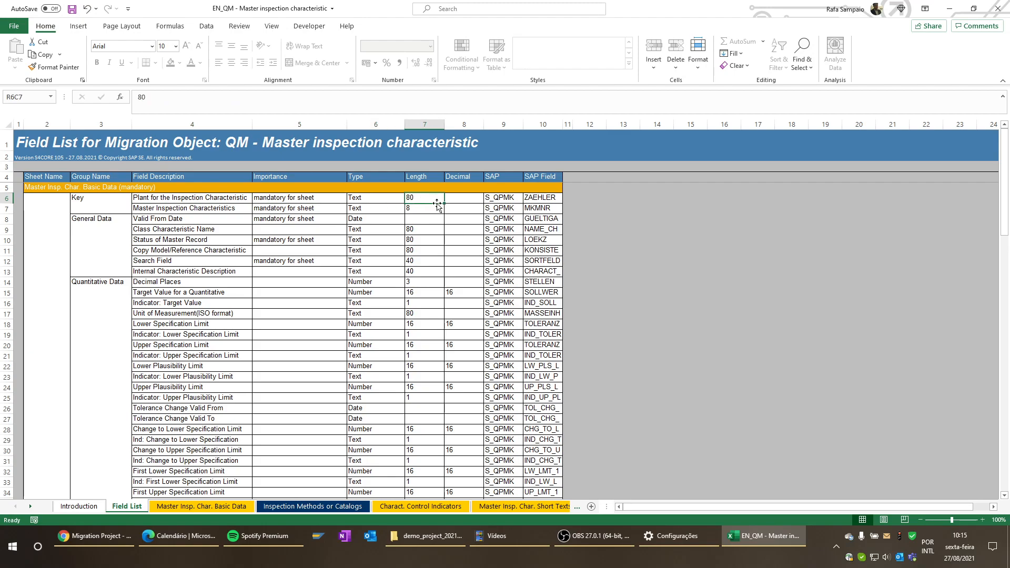
pyautogui.moveTo(505, 200); pyautogui.dragTo(538, 200)
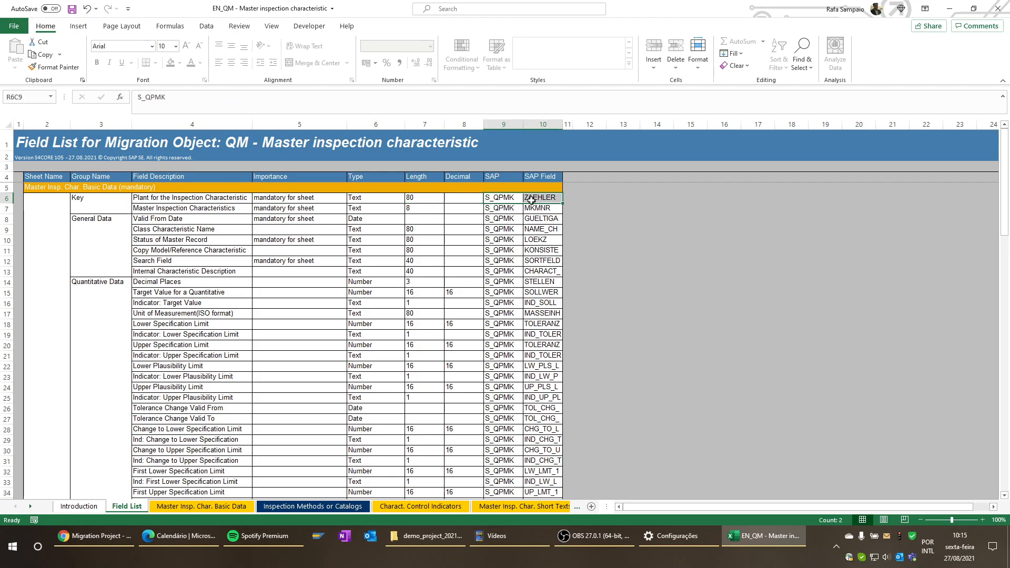
pyautogui.scroll(-5, 212, 337)
pyautogui.scroll(-6, 212, 337)
pyautogui.scroll(11, 212, 337)
# Review the overall extent of the Field List table, from its Sheet Name column through its SAP Field column.
pyautogui.click(8, 124)
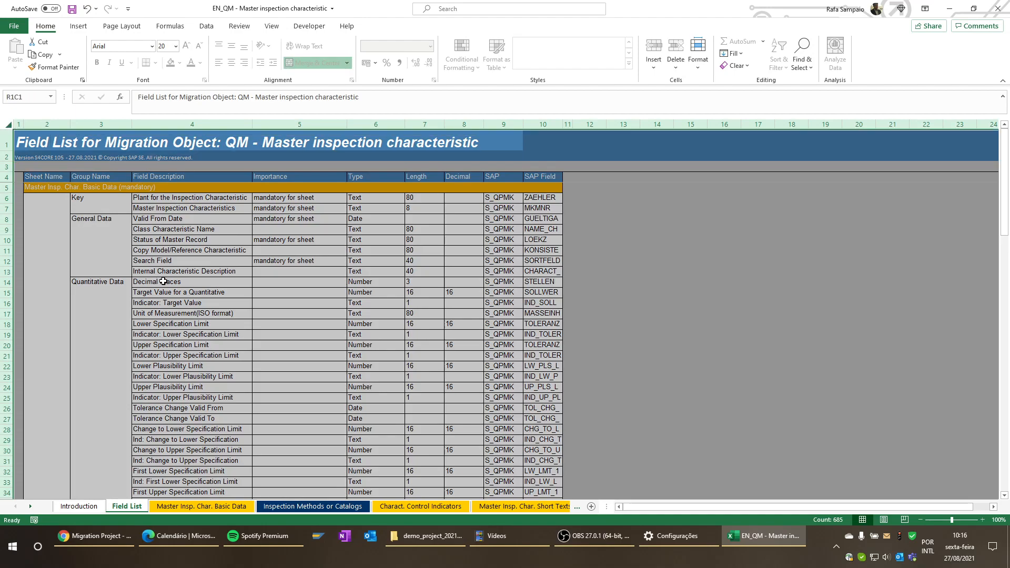
pyautogui.moveTo(583, 125); pyautogui.dragTo(705, 128)
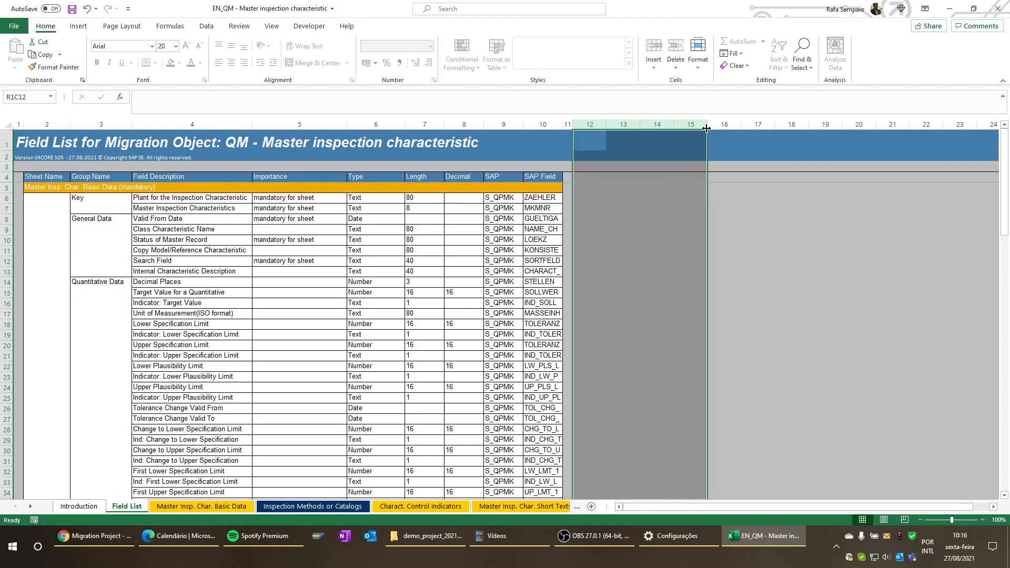
pyautogui.click(181, 251)
pyautogui.moveTo(34, 178); pyautogui.dragTo(390, 343)
pyautogui.scroll(-6, 388, 345)
pyautogui.scroll(6, 367, 340)
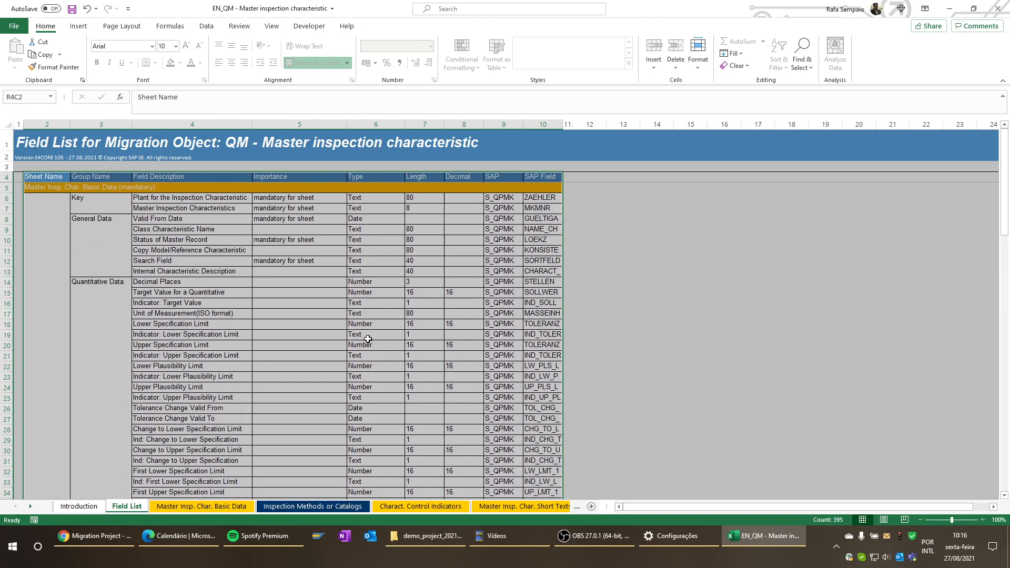
# Examine the Master Insp. Char. Basic Data field groups on the Field List sheet, from General Data down to Obsolete Fields.
pyautogui.click(110, 273)
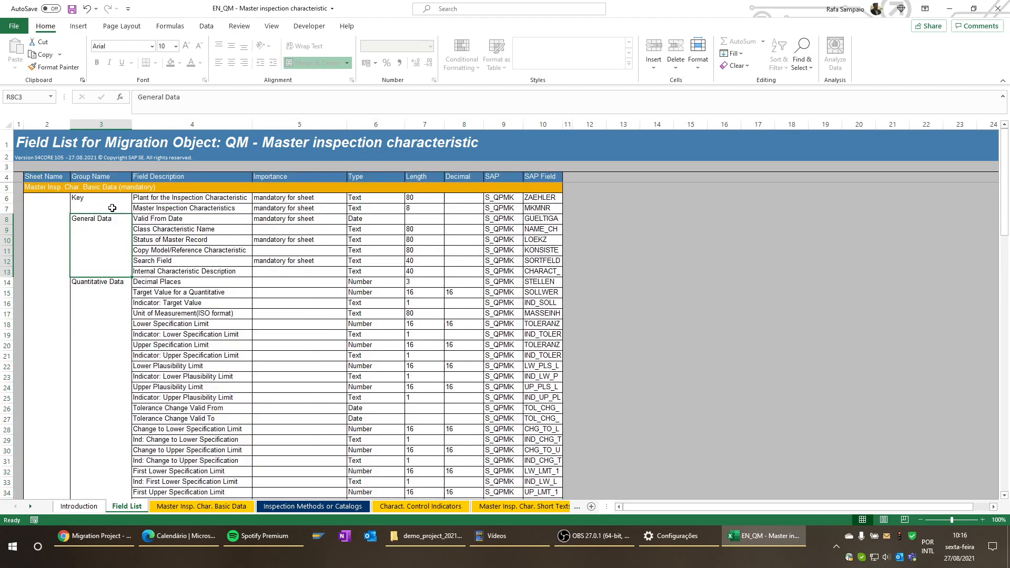
pyautogui.click(171, 226)
pyautogui.scroll(-17, 174, 239)
pyautogui.scroll(5, 177, 246)
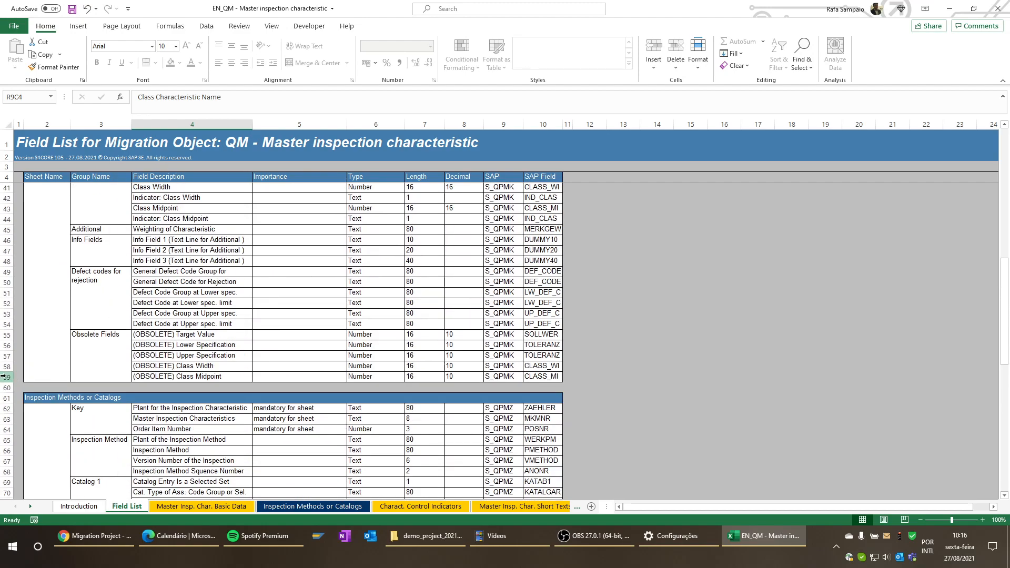
pyautogui.click(3, 377)
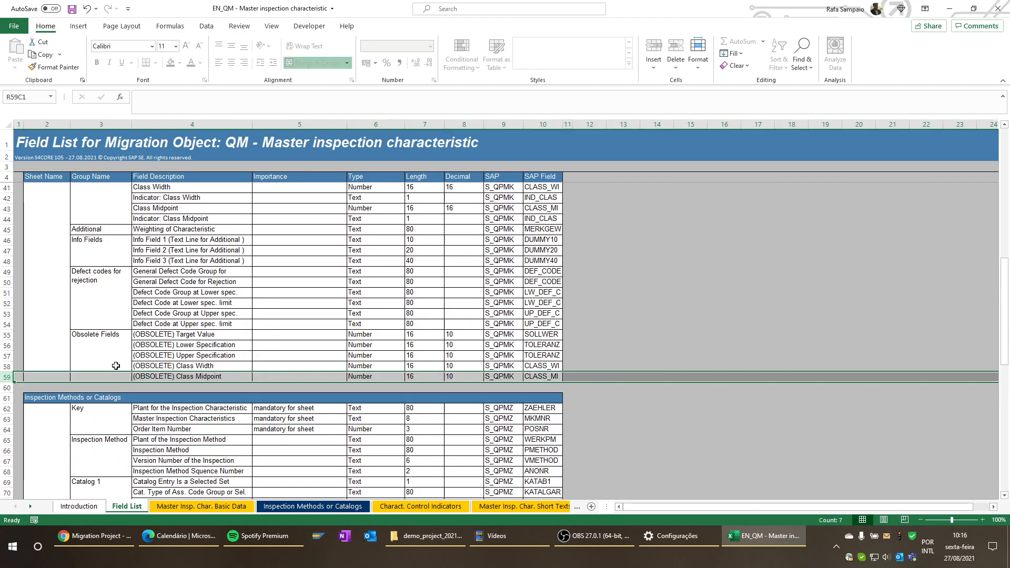
pyautogui.click(56, 364)
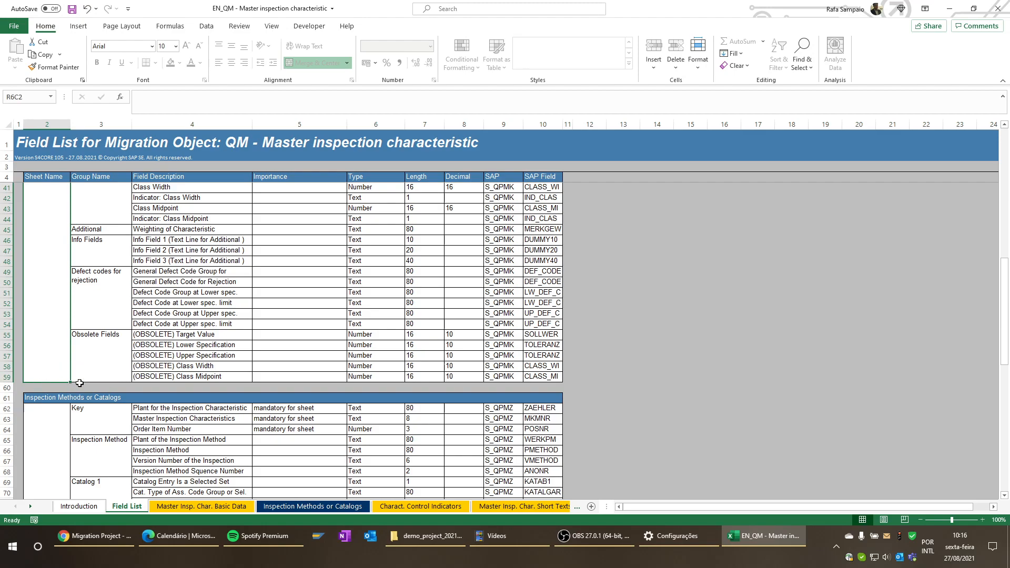
# View the Master Insp. Char. Basic Data sheet with rows 8 and 9 made taller to read the field descriptions.
pyautogui.click(200, 506)
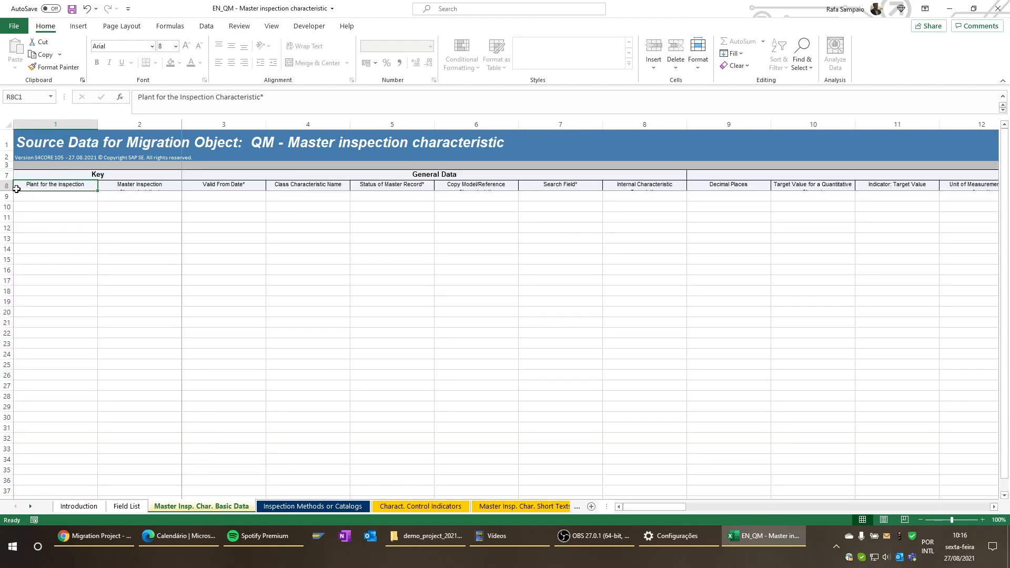
pyautogui.click(7, 192)
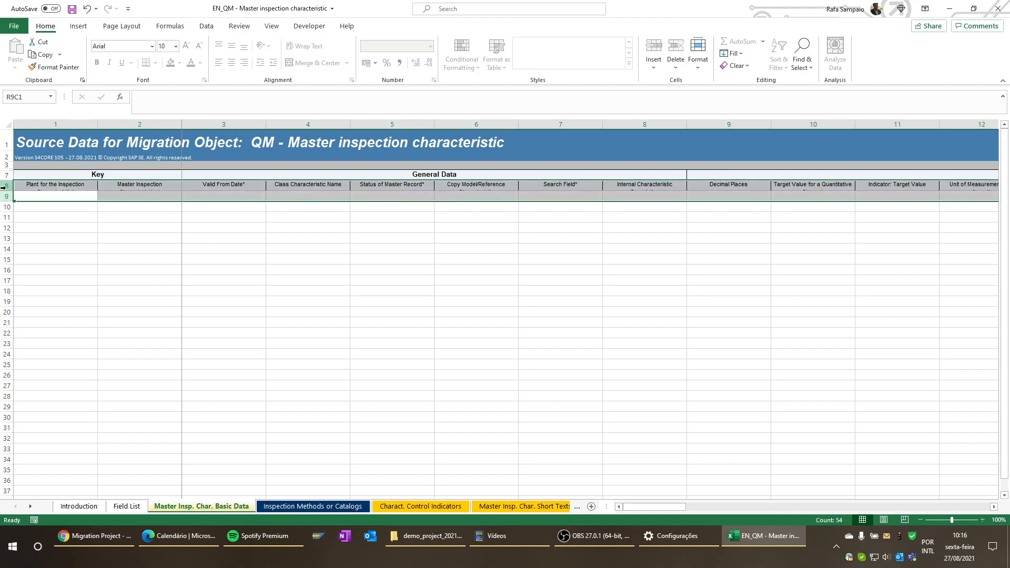
pyautogui.moveTo(8, 202); pyautogui.dragTo(14, 209)
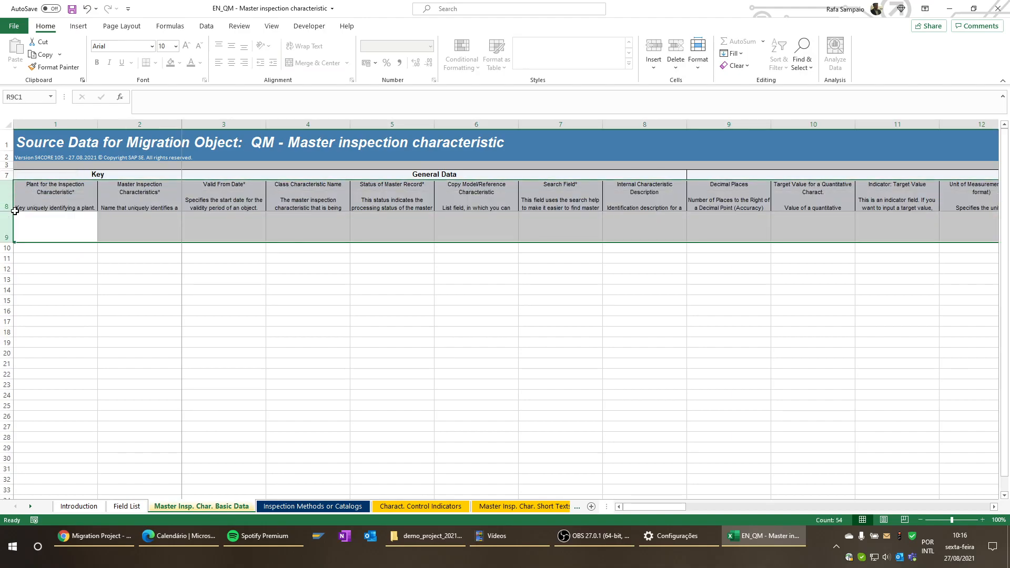
pyautogui.click(254, 256)
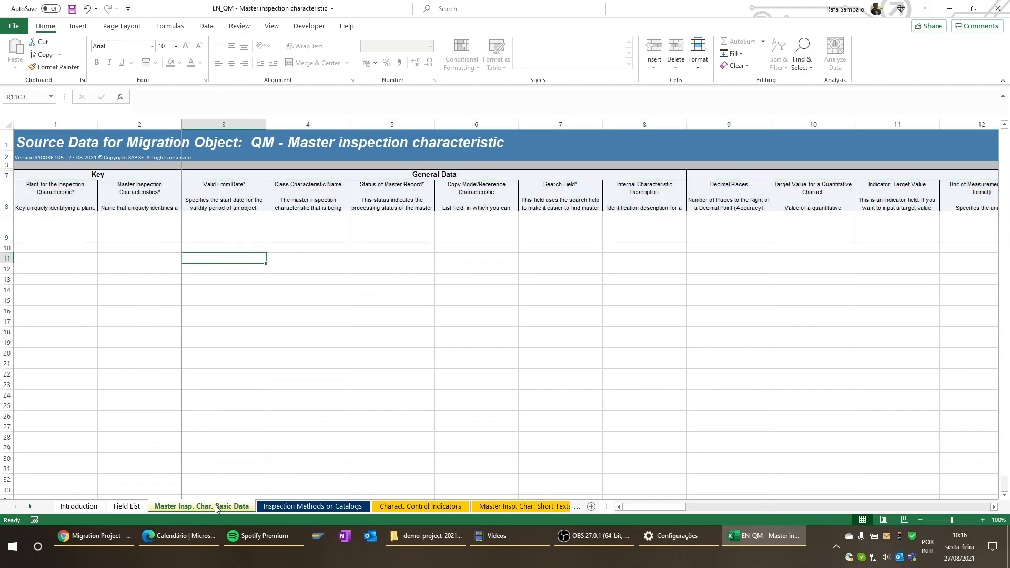
# Compare the Inspection Methods or Catalogs entries in the Field List with their data sheet, making its header row 8 taller to read the descriptions.
pyautogui.click(127, 506)
pyautogui.scroll(-1, 146, 229)
pyautogui.scroll(-1, 147, 229)
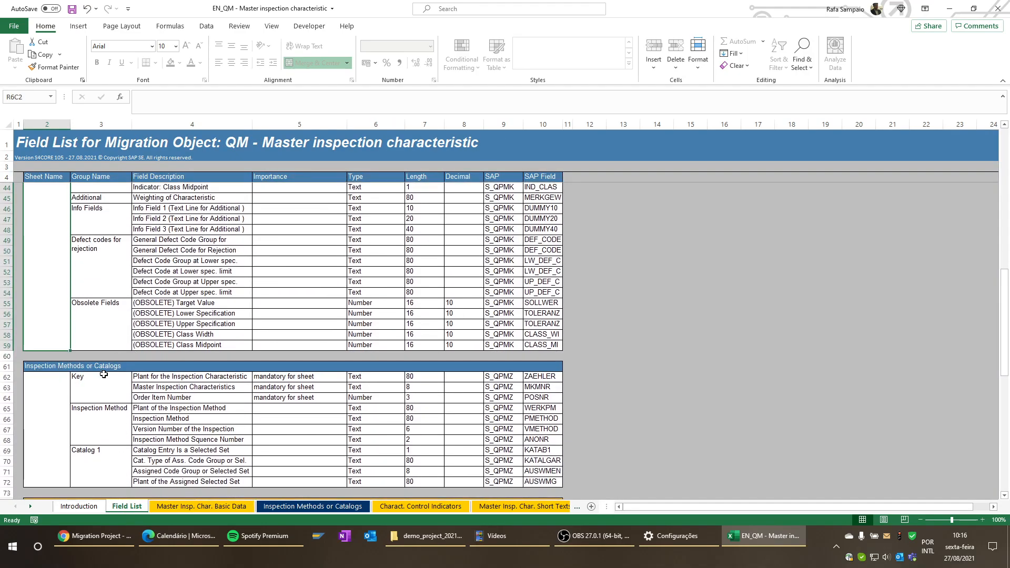
pyautogui.click(297, 506)
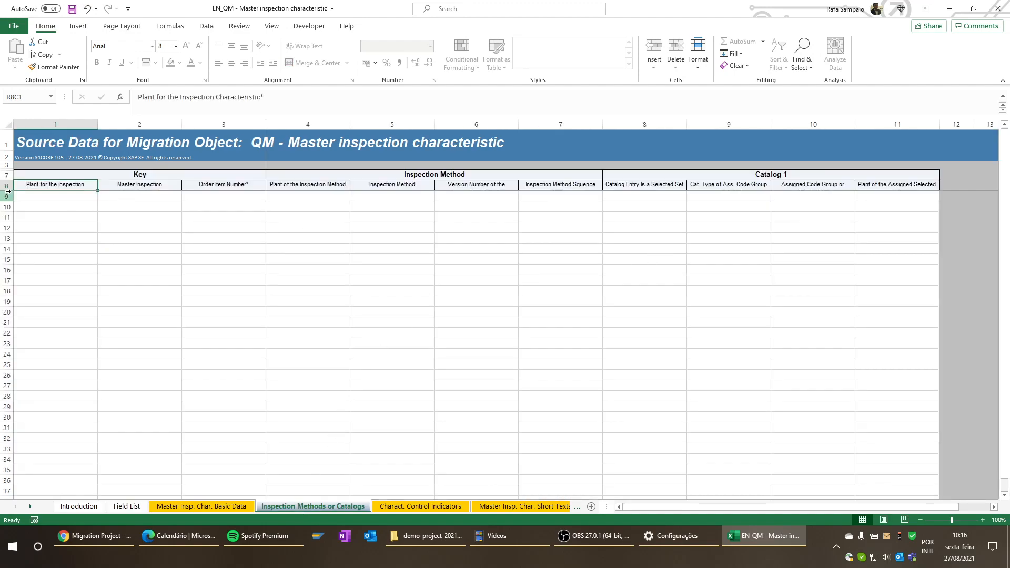
pyautogui.moveTo(8, 190); pyautogui.dragTo(19, 212)
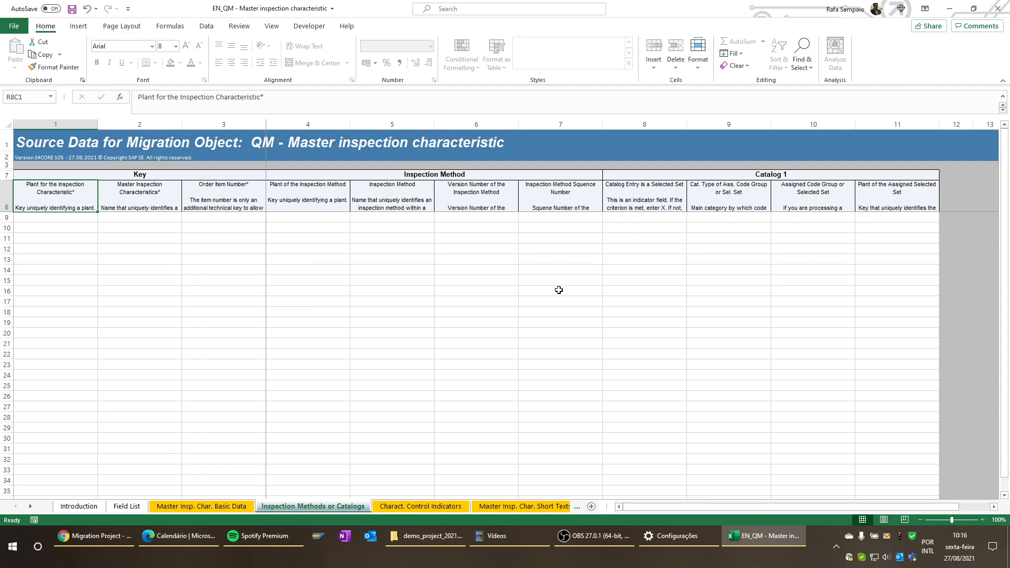
# Try to change the Assigned Code Group or Selected Set column on the Inspection Methods or Catalogs sheet.
pyautogui.click(799, 122)
pyautogui.rightClick(799, 122)
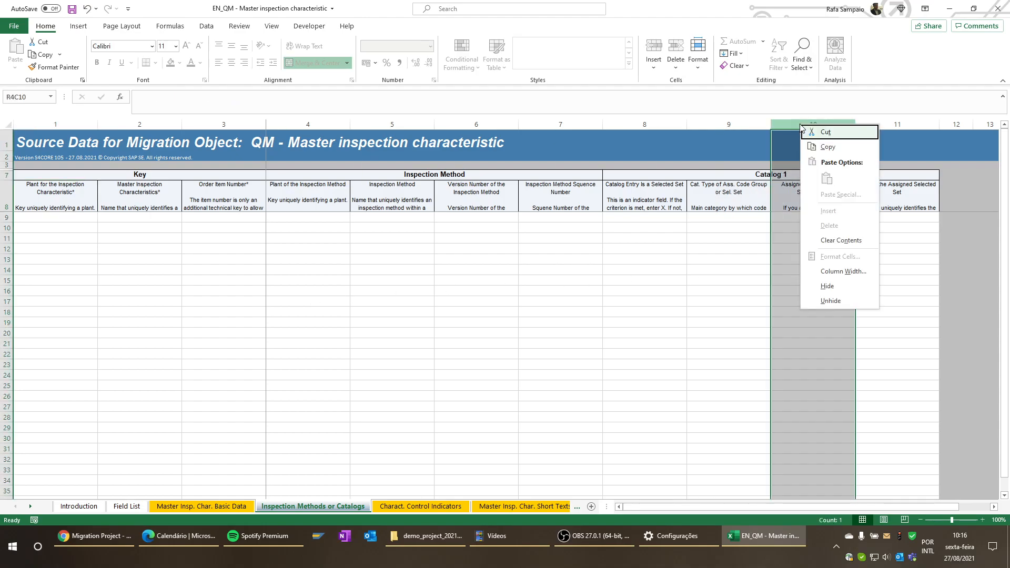
pyautogui.press('Escape')
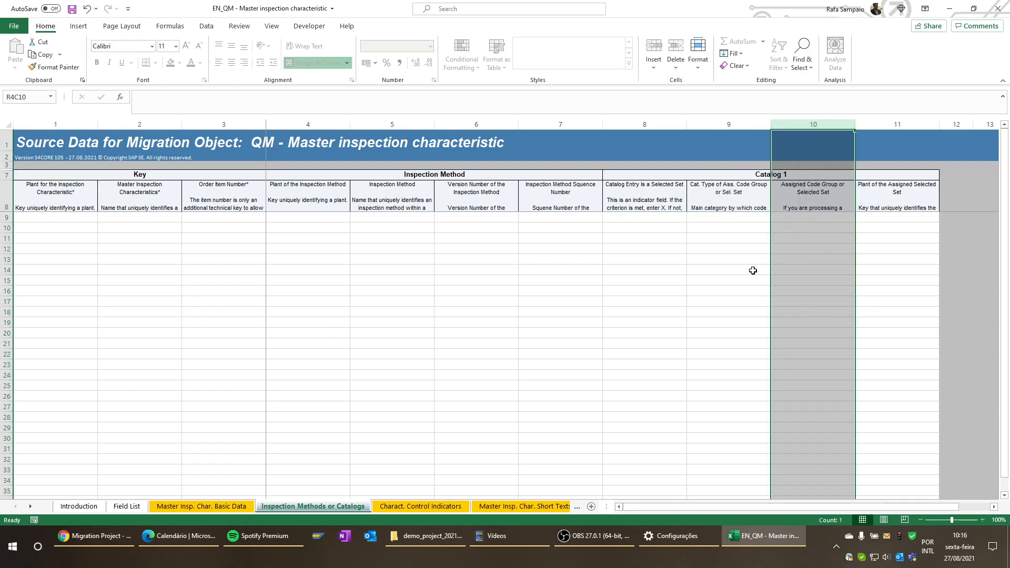
pyautogui.click(814, 178)
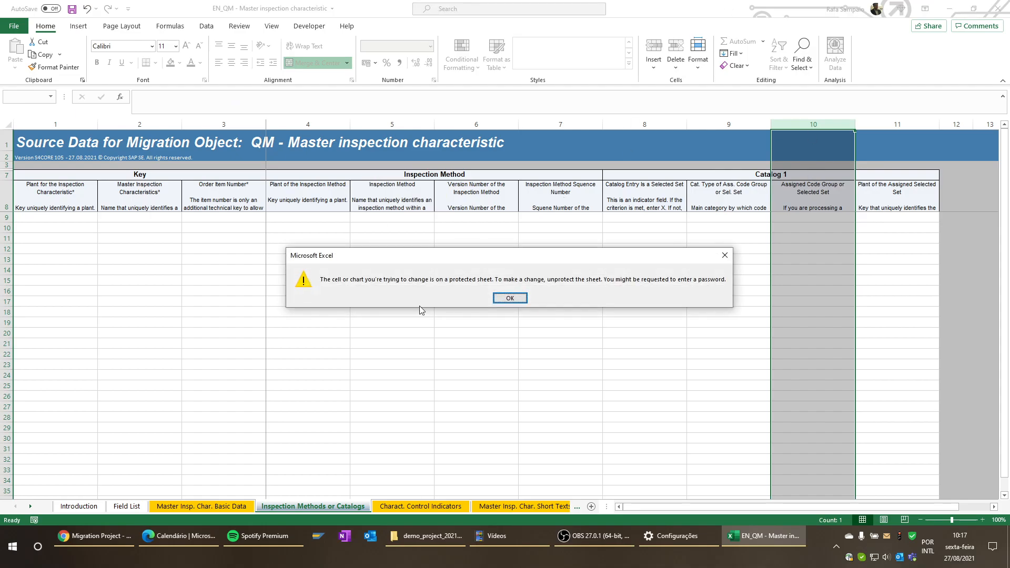
pyautogui.click(515, 299)
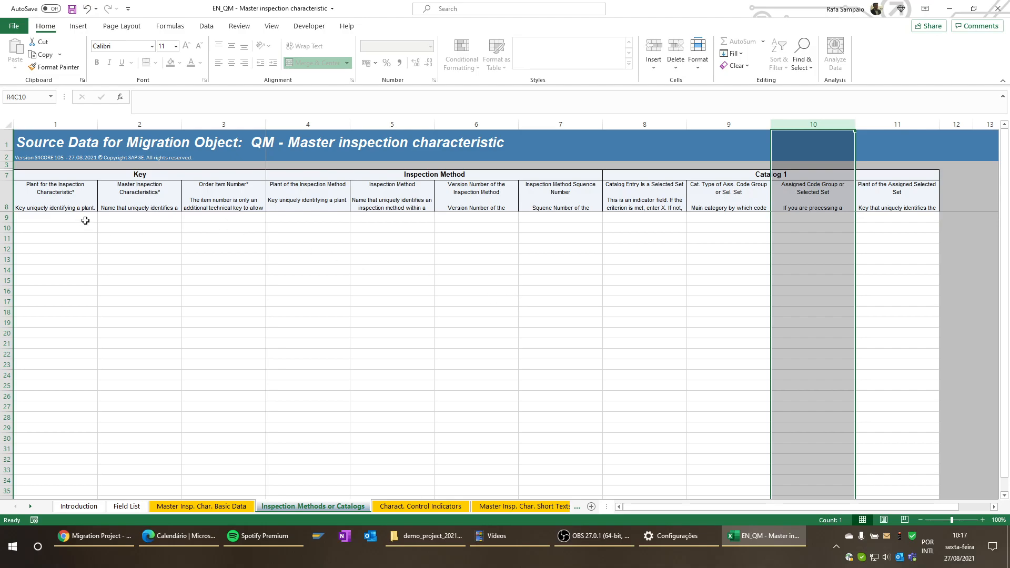
pyautogui.click(70, 229)
pyautogui.write('1231321321231231321321')
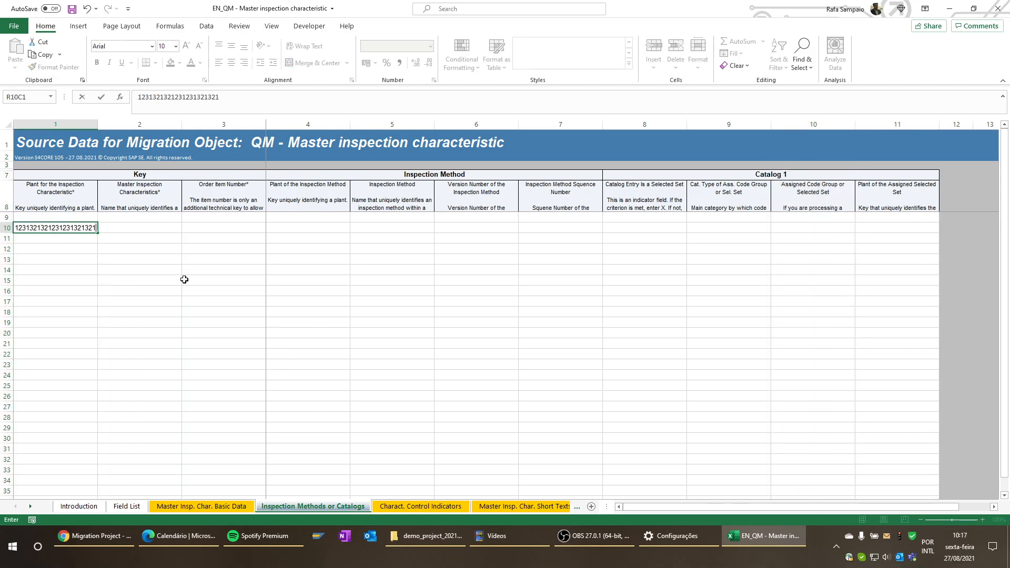
pyautogui.press('Escape')
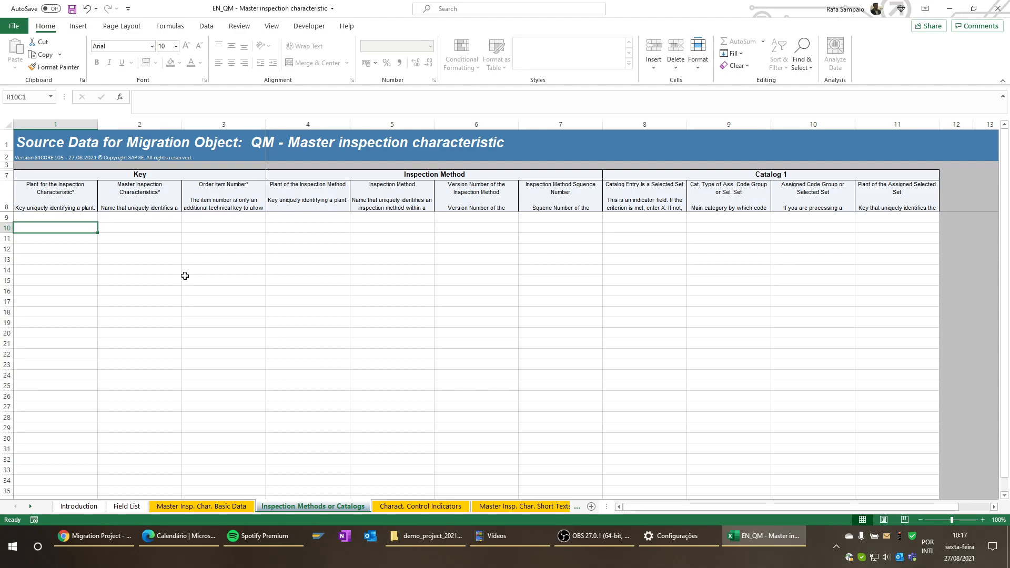
# Close the template workbook without saving its changes and return to the Downloads folder in a reduced File Explorer window.
pyautogui.click(996, 12)
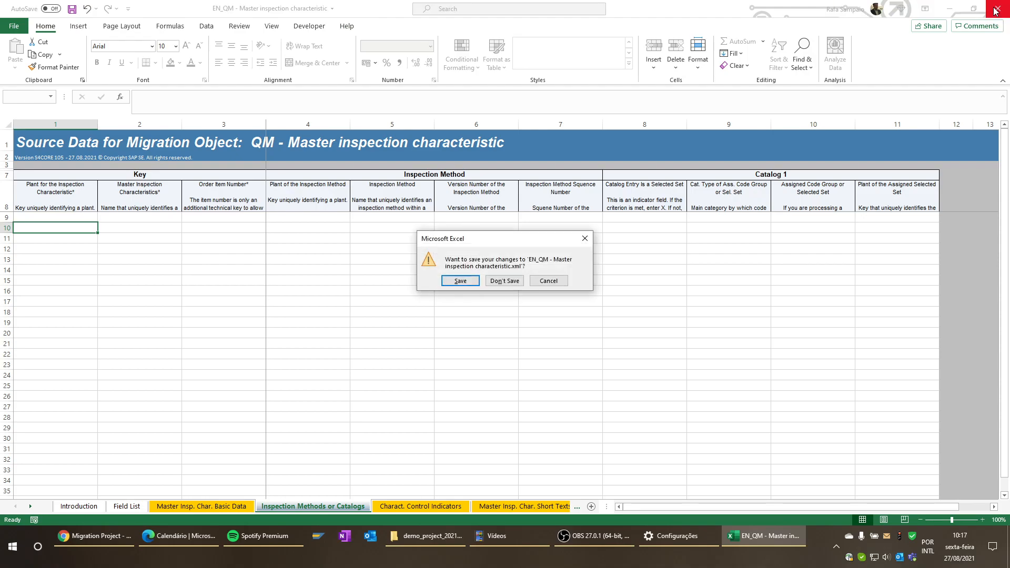
pyautogui.click(486, 281)
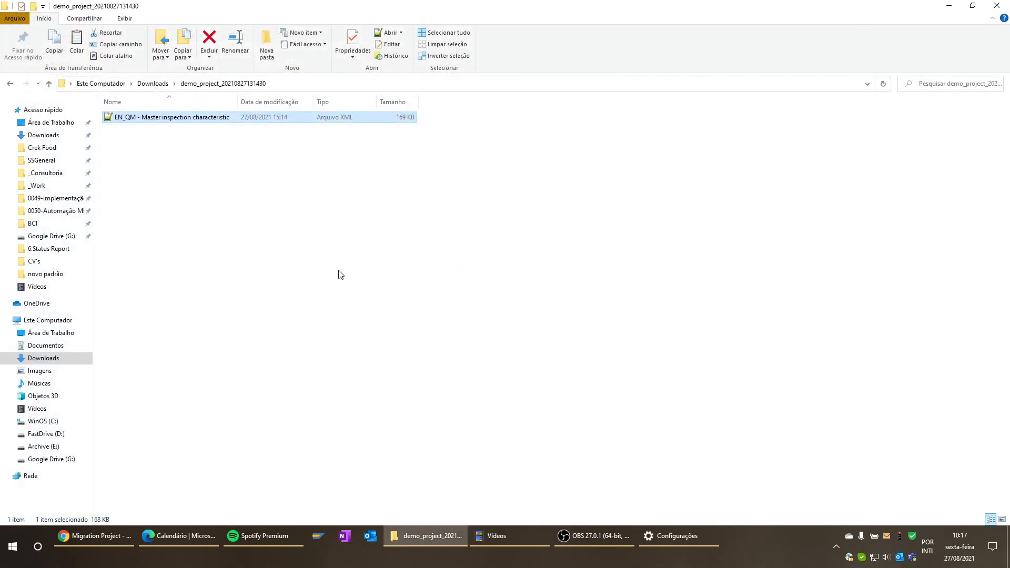
pyautogui.click(152, 83)
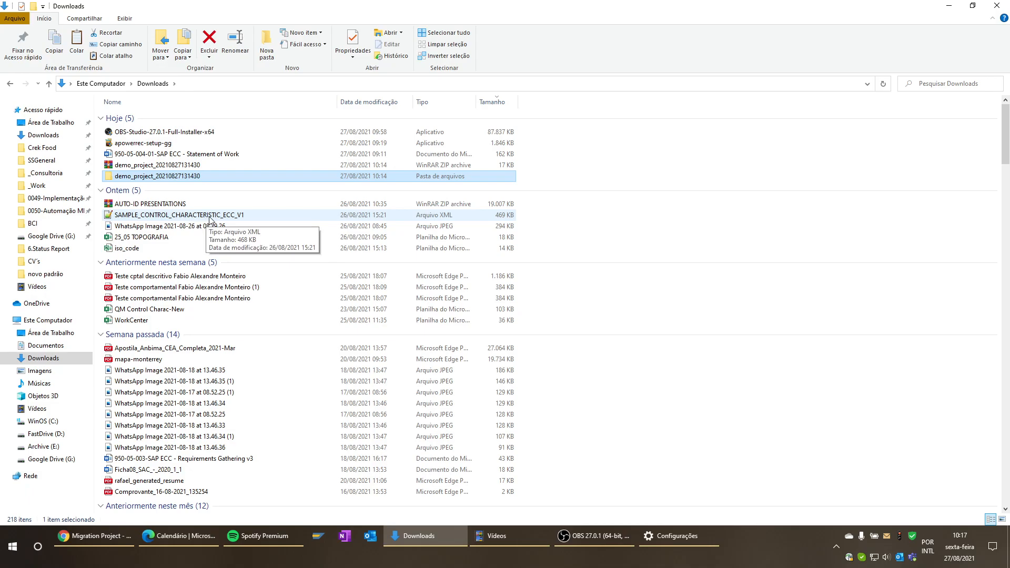
pyautogui.click(973, 6)
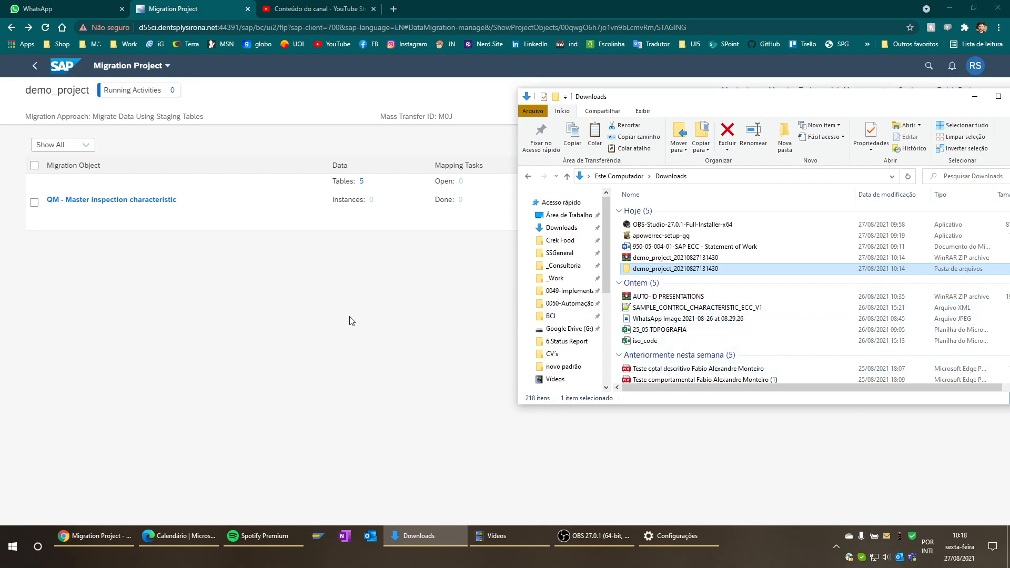
# In demo_project in the browser, open the file upload page for the QM - Master inspection characteristic migration object.
pyautogui.click(387, 339)
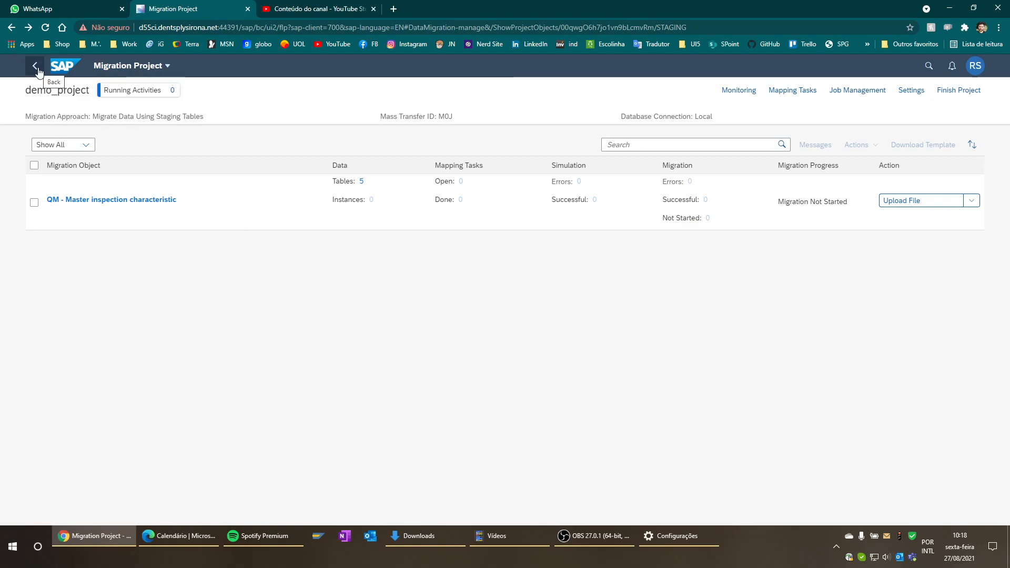
pyautogui.click(971, 200)
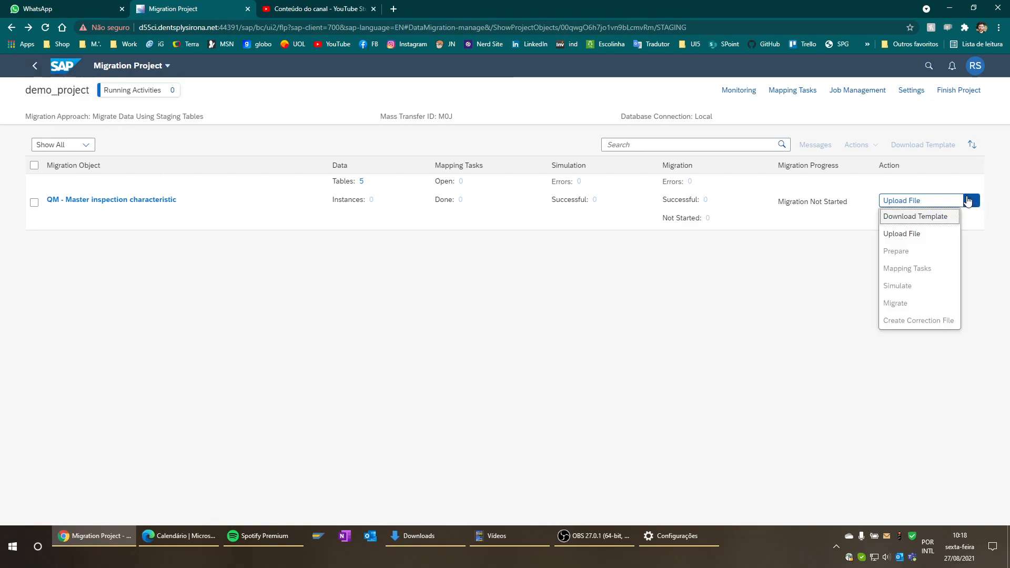
pyautogui.click(902, 240)
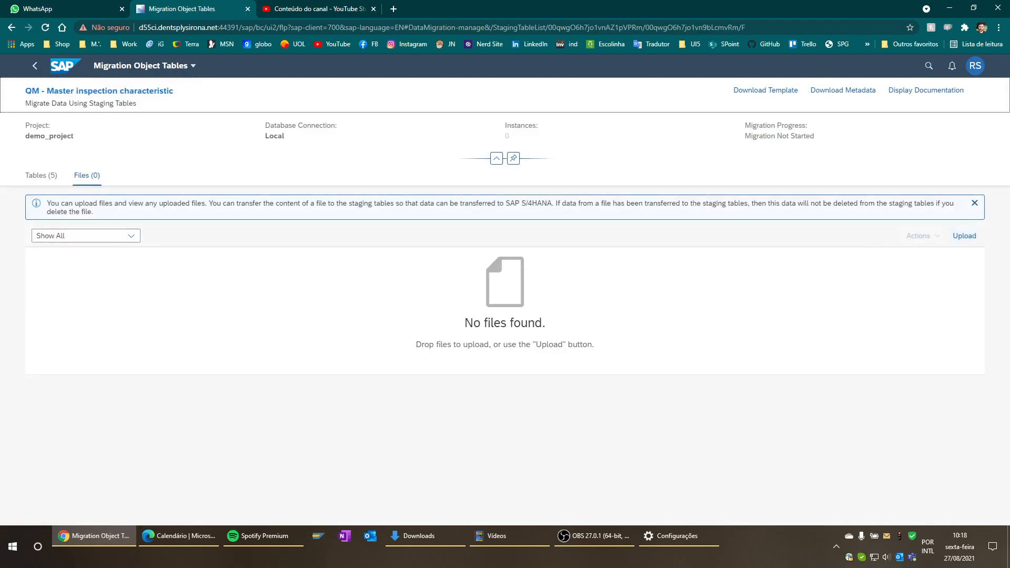
# Close the Windows Settings window and bring the File Explorer Downloads folder up over the file upload page.
pyautogui.moveTo(667, 537)
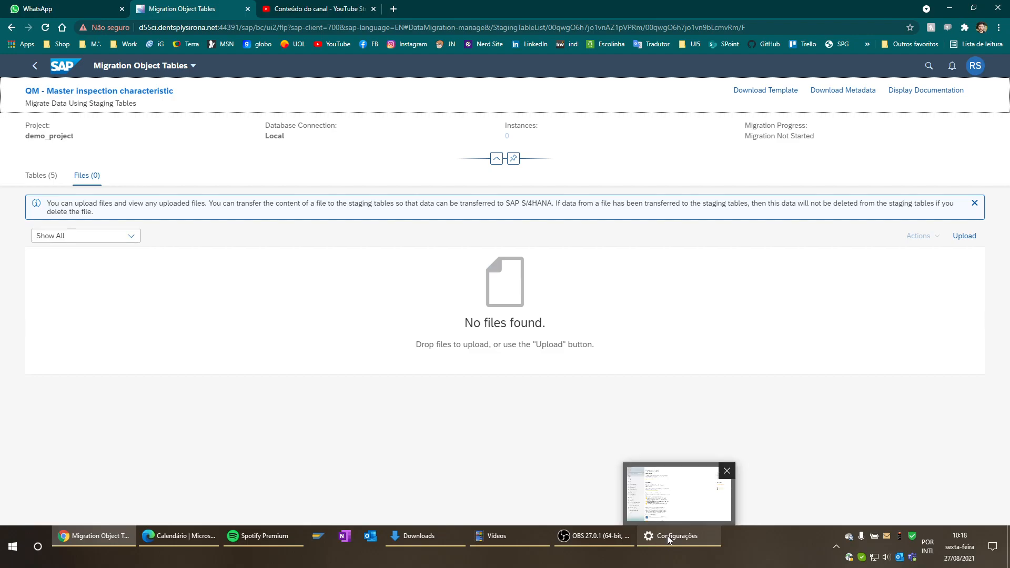
pyautogui.click(667, 535)
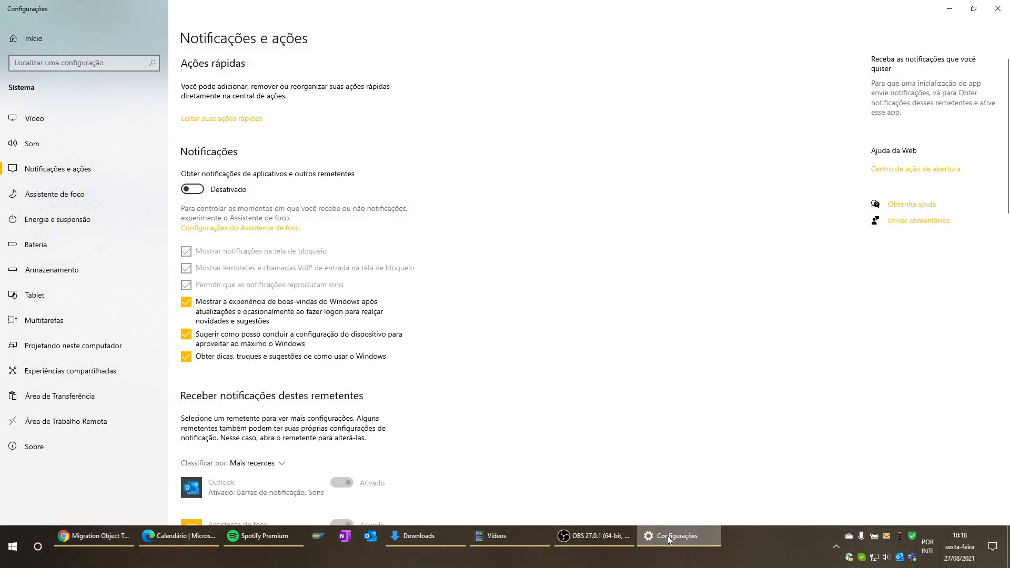
pyautogui.click(1007, 6)
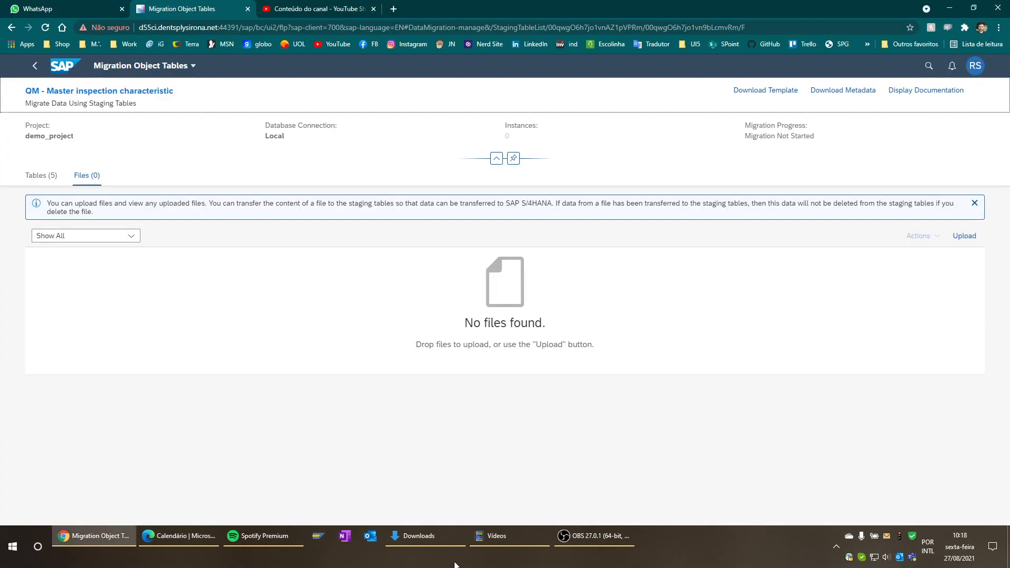
pyautogui.click(405, 536)
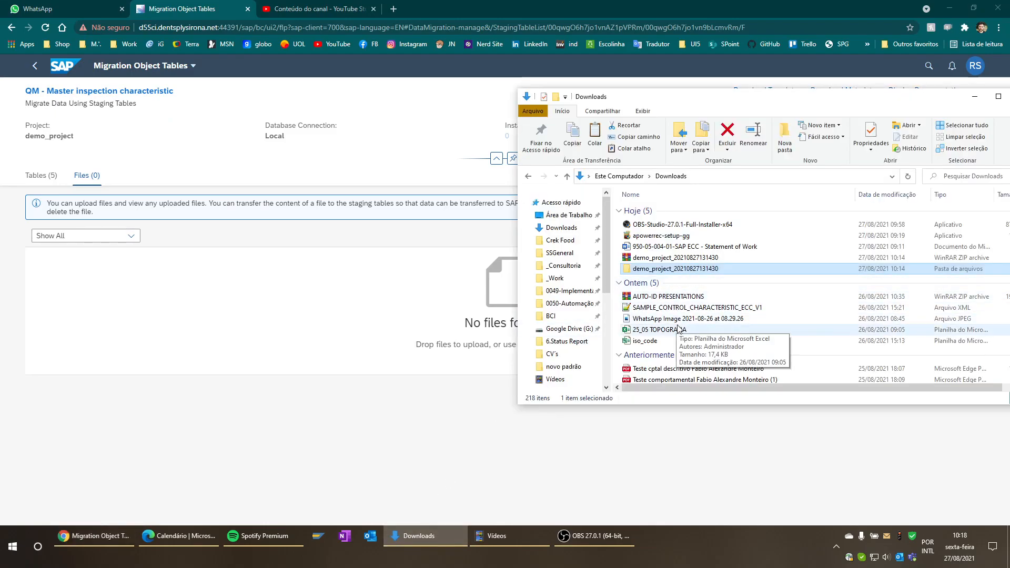
# Upload SAMPLE_CONTROL_CHARACTERISTIC_ECC_V1.xml from the Downloads folder to the QM migration object and review its transfer status.
pyautogui.moveTo(666, 311); pyautogui.dragTo(399, 323)
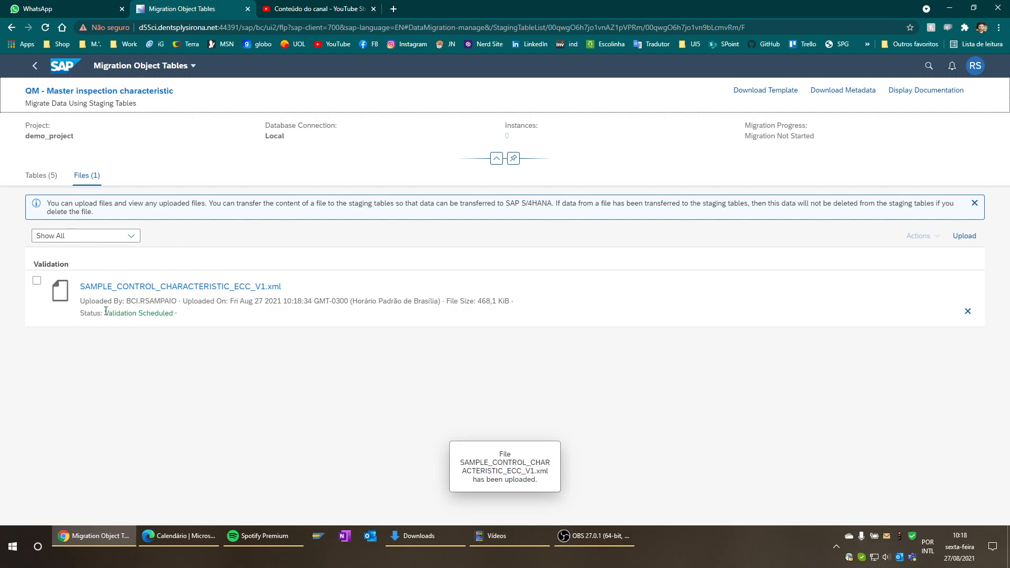
pyautogui.moveTo(105, 313); pyautogui.dragTo(192, 319)
pyautogui.click(193, 321)
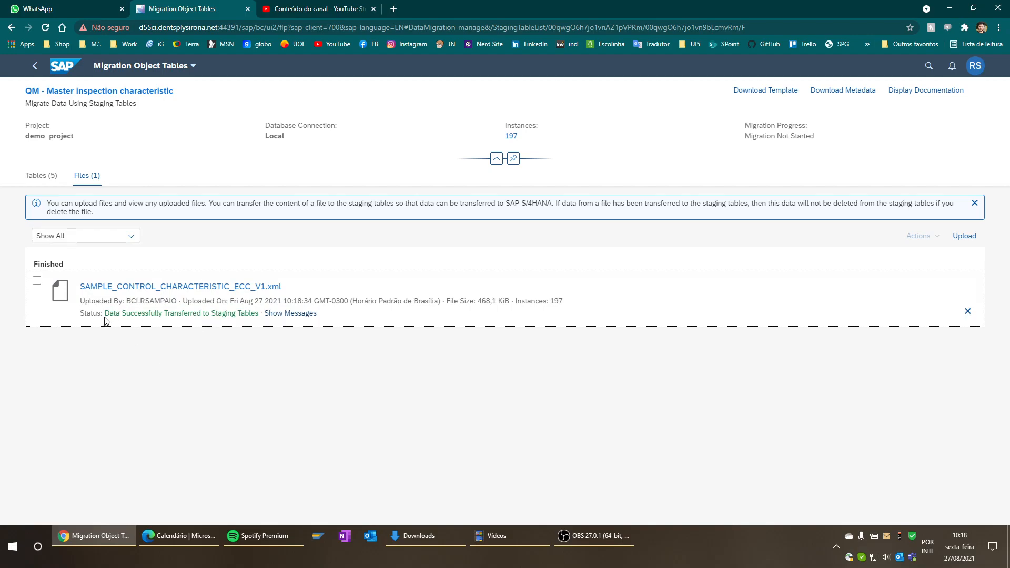
pyautogui.moveTo(106, 314); pyautogui.dragTo(265, 314)
pyautogui.click(236, 350)
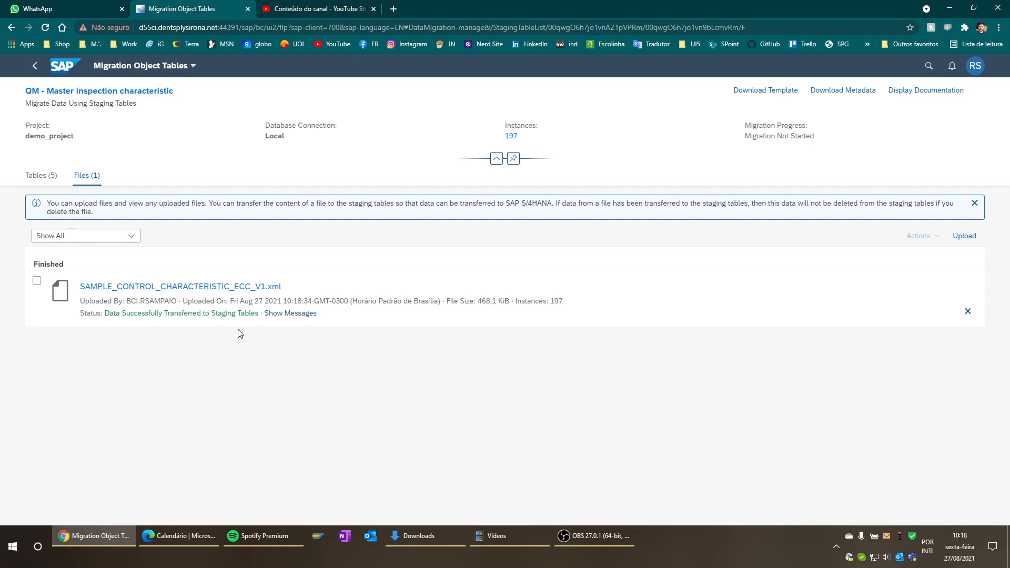
pyautogui.click(144, 320)
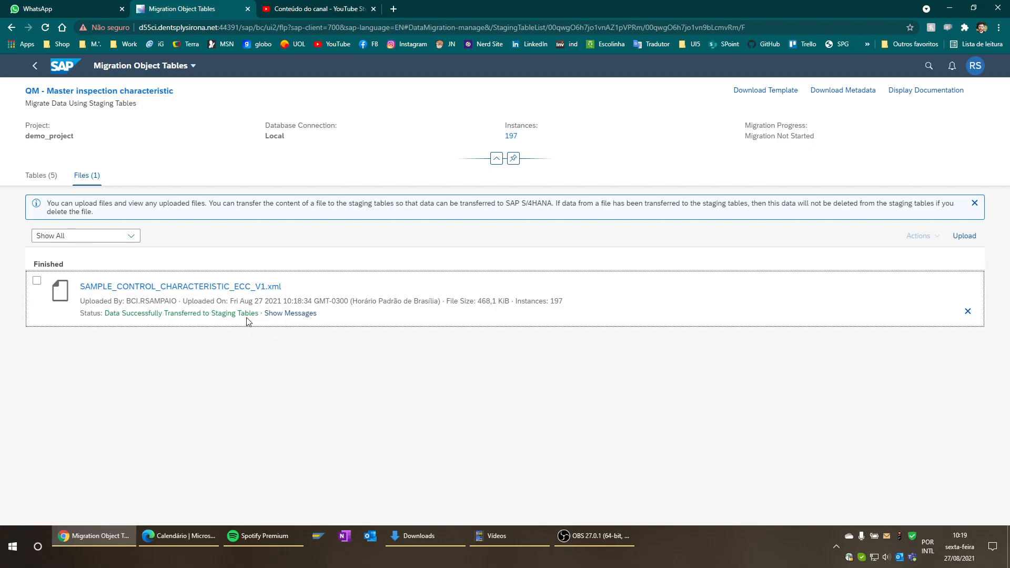
pyautogui.moveTo(257, 316); pyautogui.dragTo(112, 322)
pyautogui.click(246, 343)
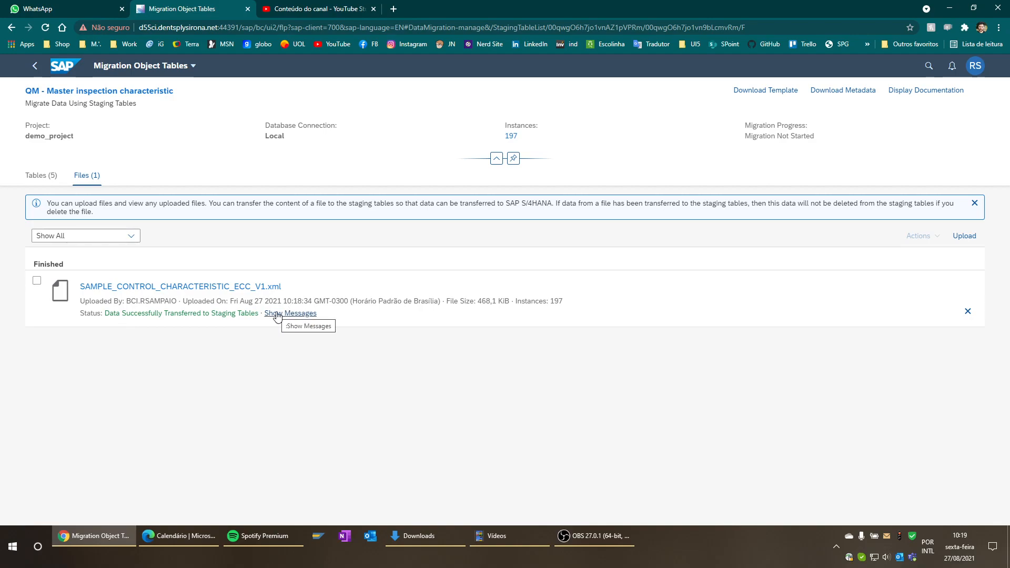
pyautogui.click(277, 314)
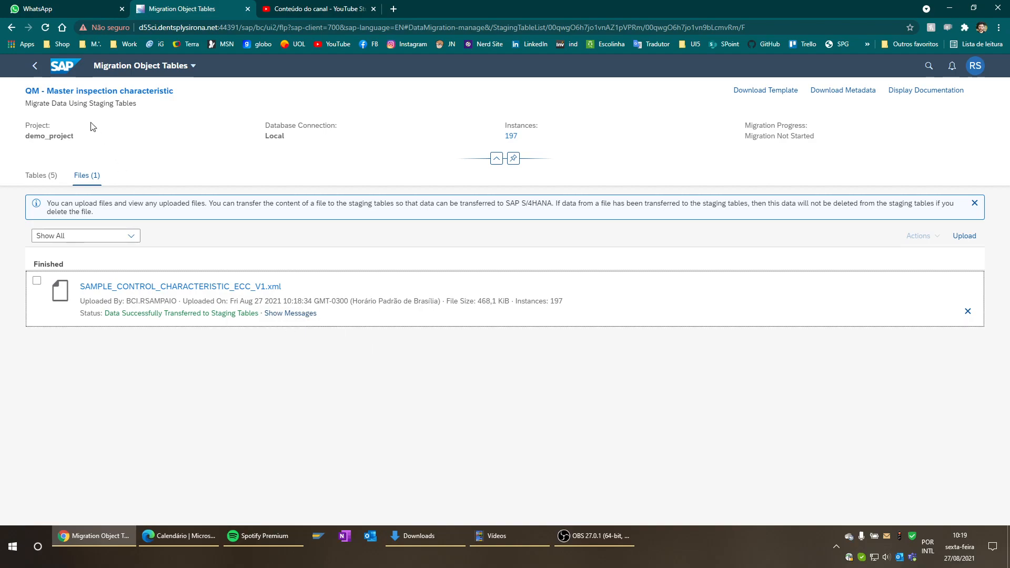
# Return to the demo_project overview and run the preparation for QM - Master inspection characteristic.
pyautogui.click(34, 68)
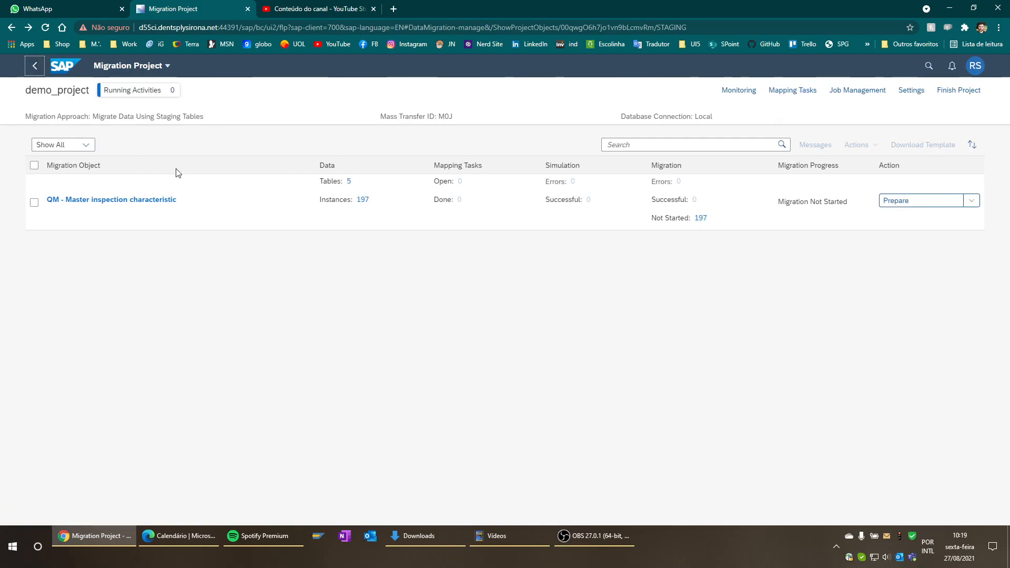
pyautogui.click(961, 203)
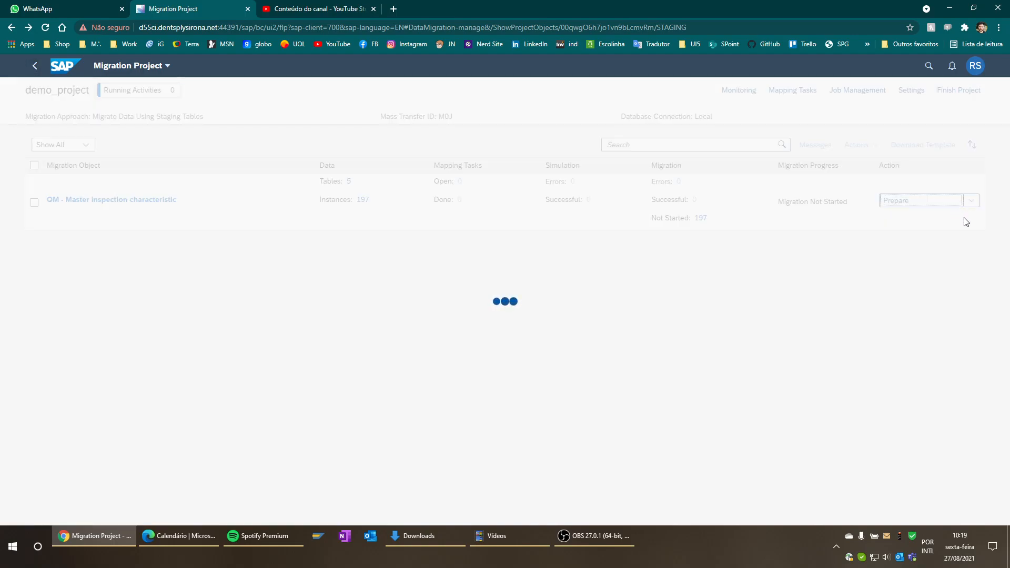
pyautogui.click(973, 202)
pyautogui.click(894, 249)
pyautogui.click(604, 317)
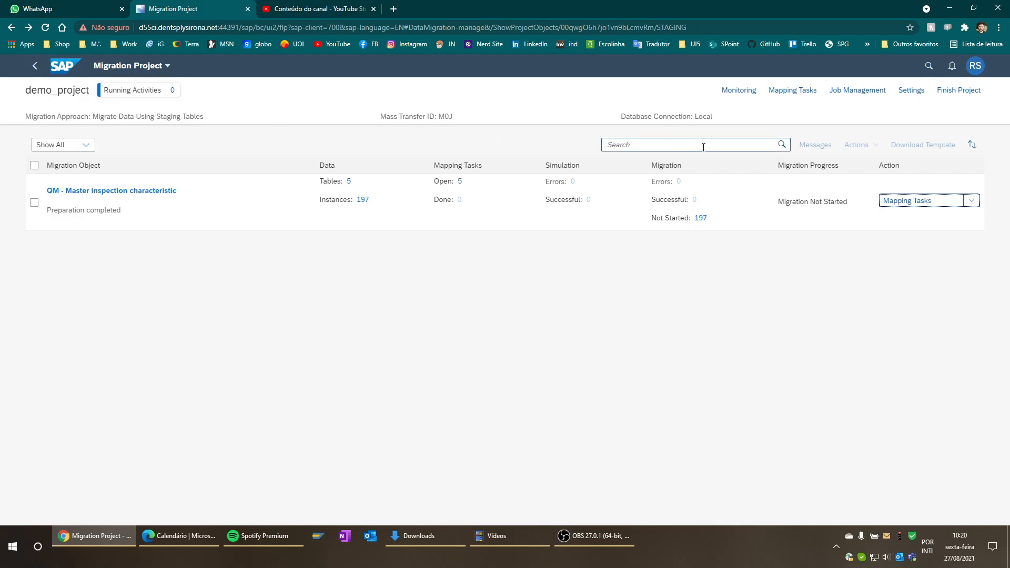
# Open the mapping tasks of the QM migration object and display Mapping of ISO Code for Unit of Measurement.
pyautogui.click(971, 201)
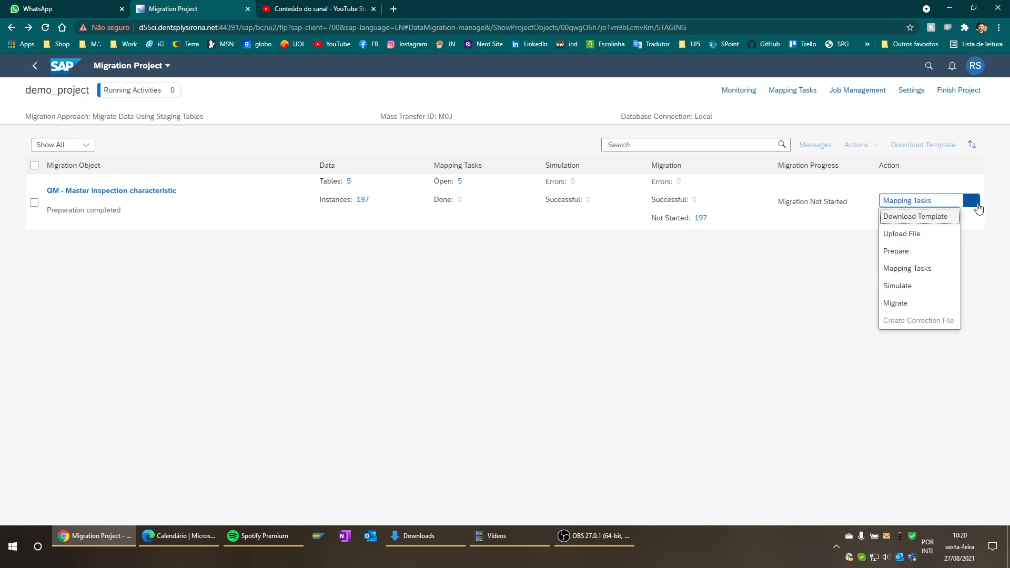
pyautogui.click(903, 270)
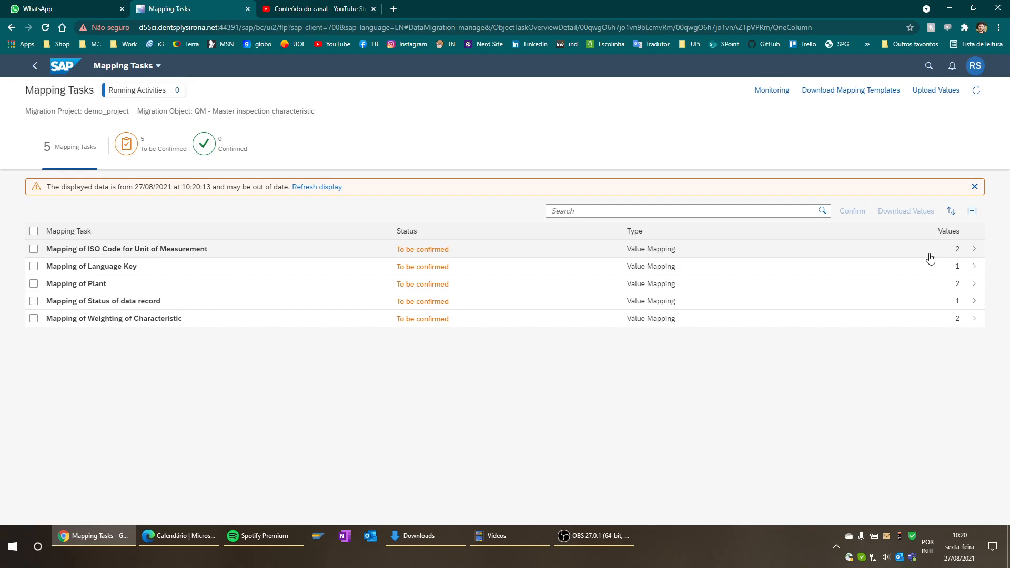
pyautogui.click(715, 258)
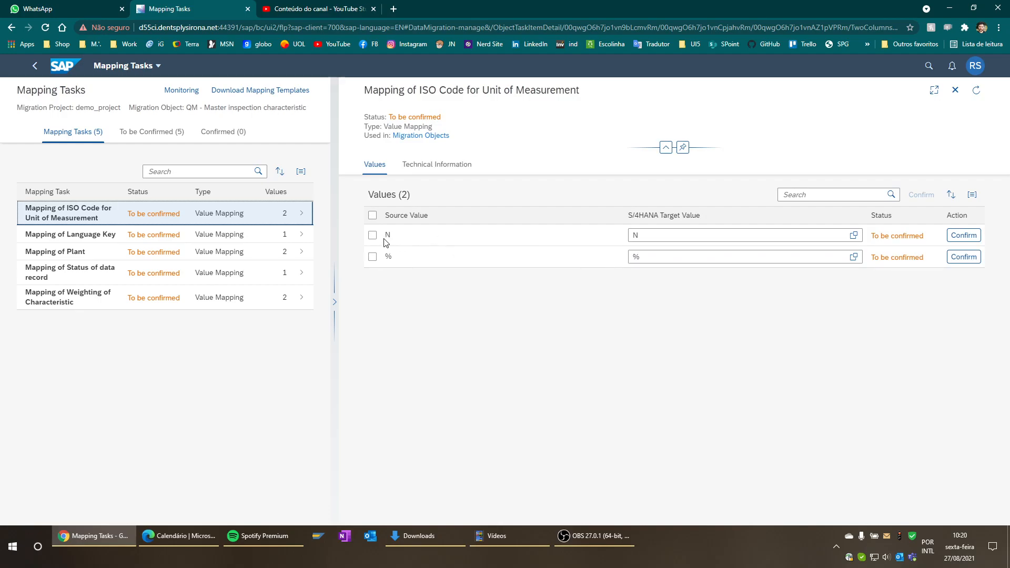
pyautogui.click(645, 257)
pyautogui.write('P1')
pyautogui.press('Escape')
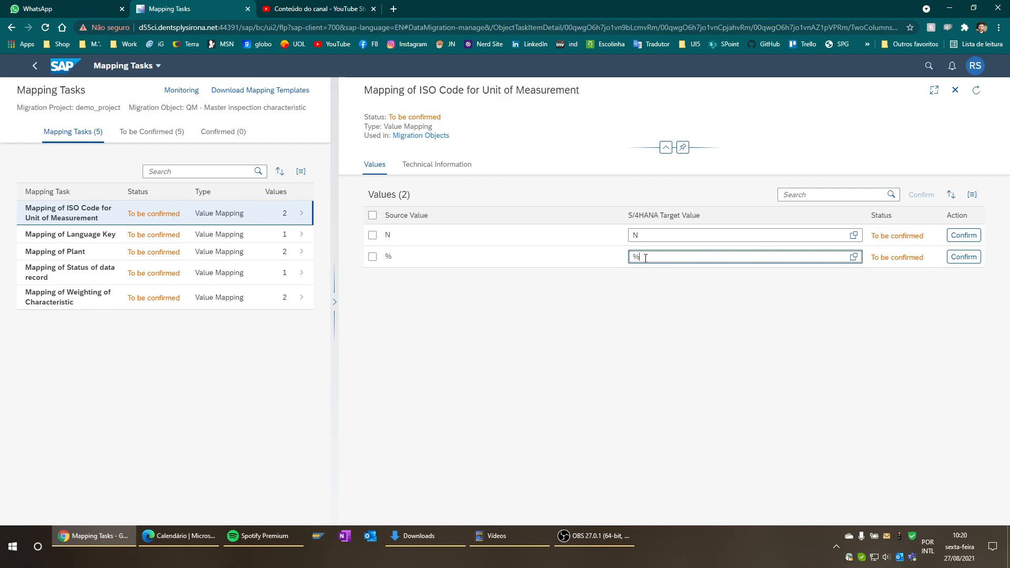
# Confirm the ISO code mappings for N and %, and confirm Language Key P with the target value PT.
pyautogui.click(964, 236)
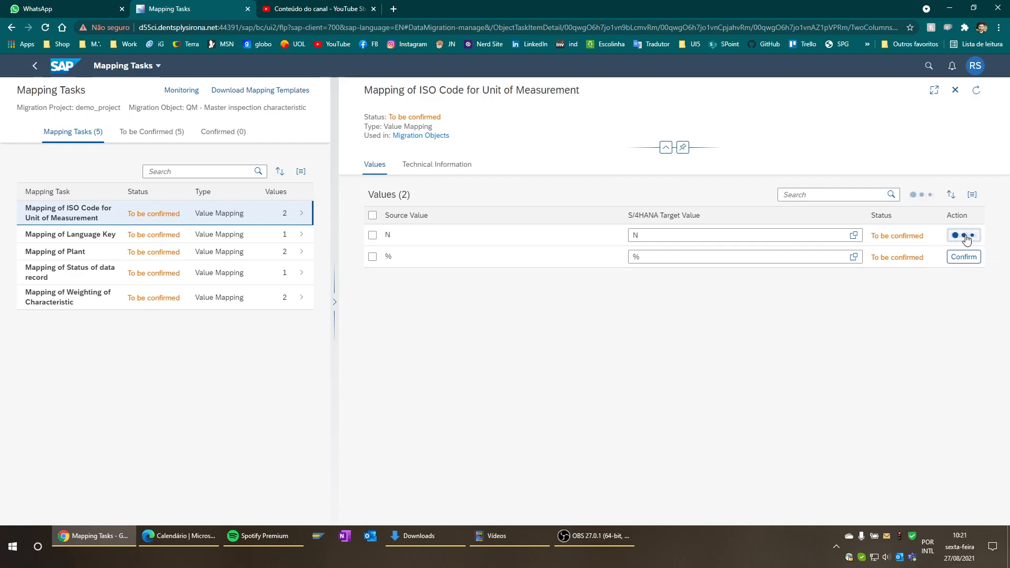
pyautogui.click(972, 256)
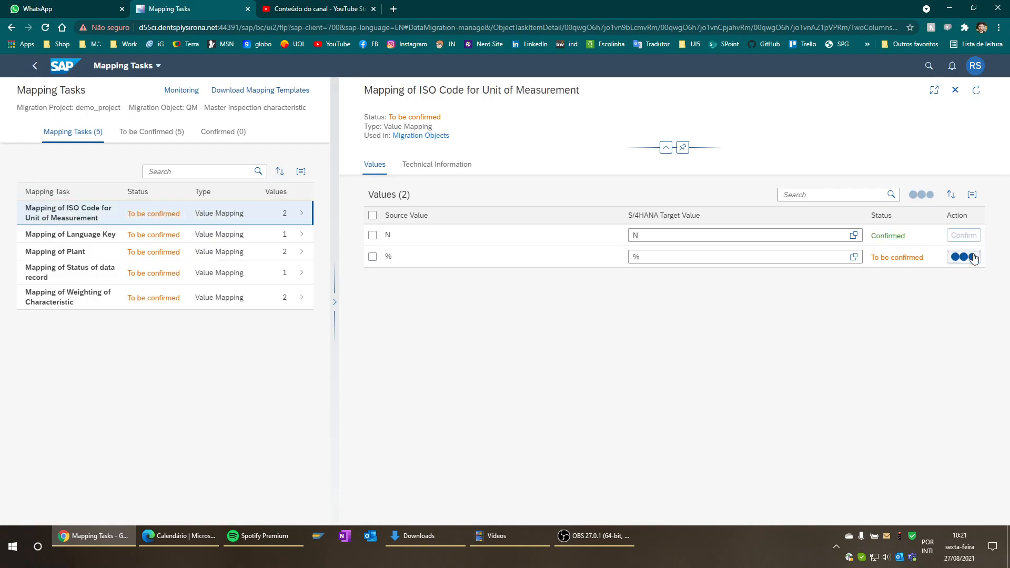
pyautogui.click(104, 237)
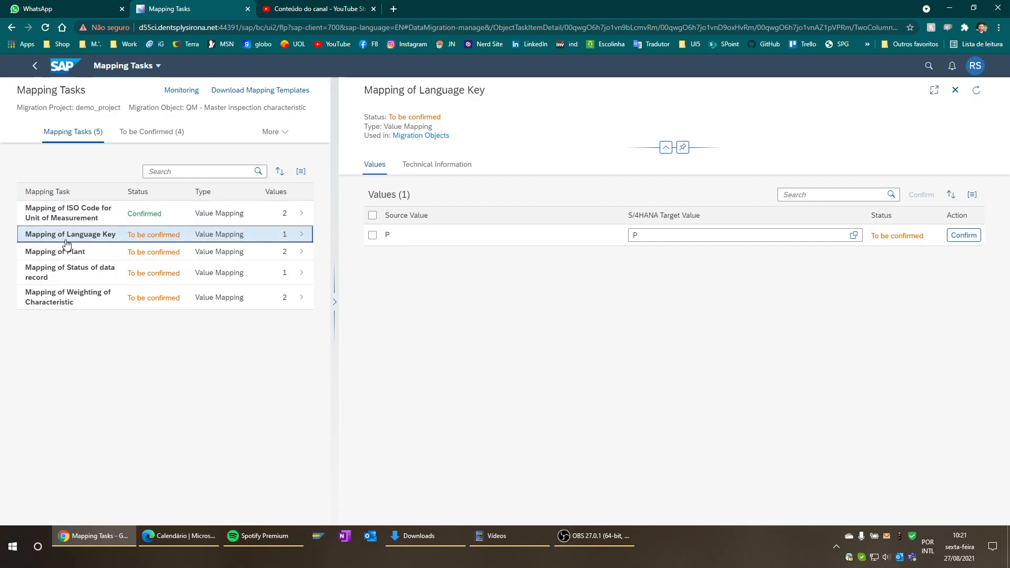
pyautogui.click(708, 237)
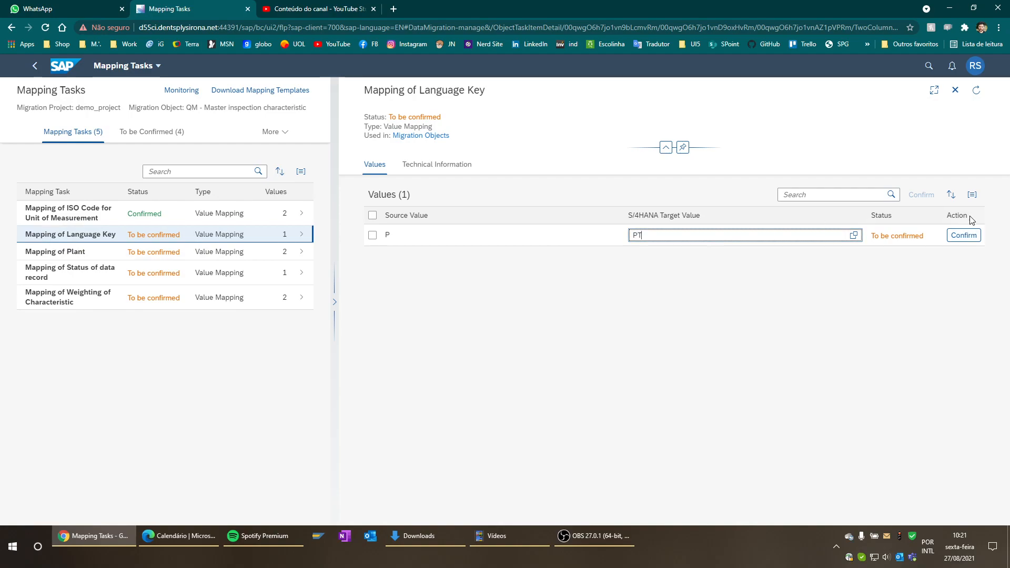
pyautogui.click(970, 236)
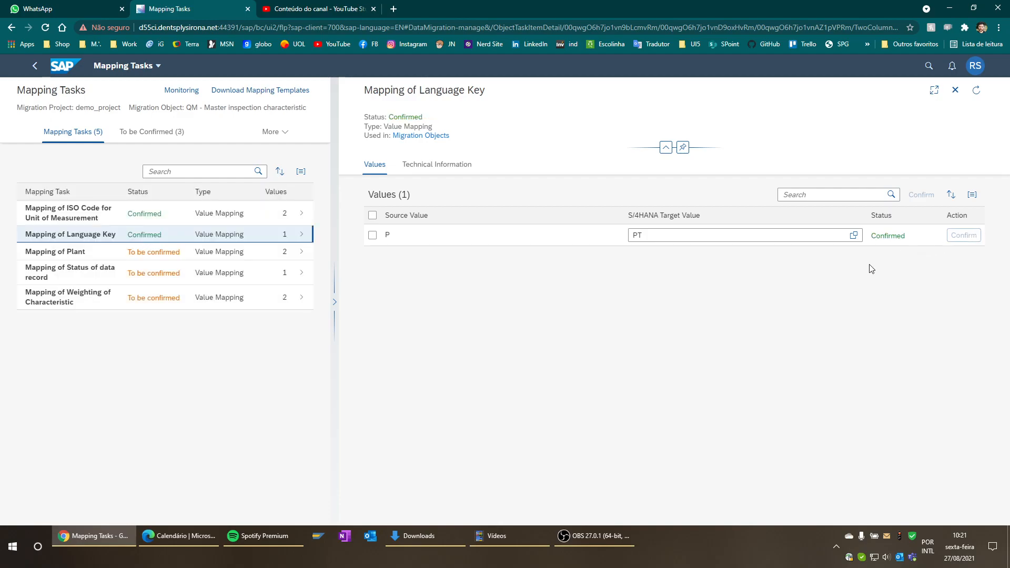
# In Mapping of Plant, confirm BR10 as is, and map source plant 2000 to BR10 and confirm it.
pyautogui.click(83, 259)
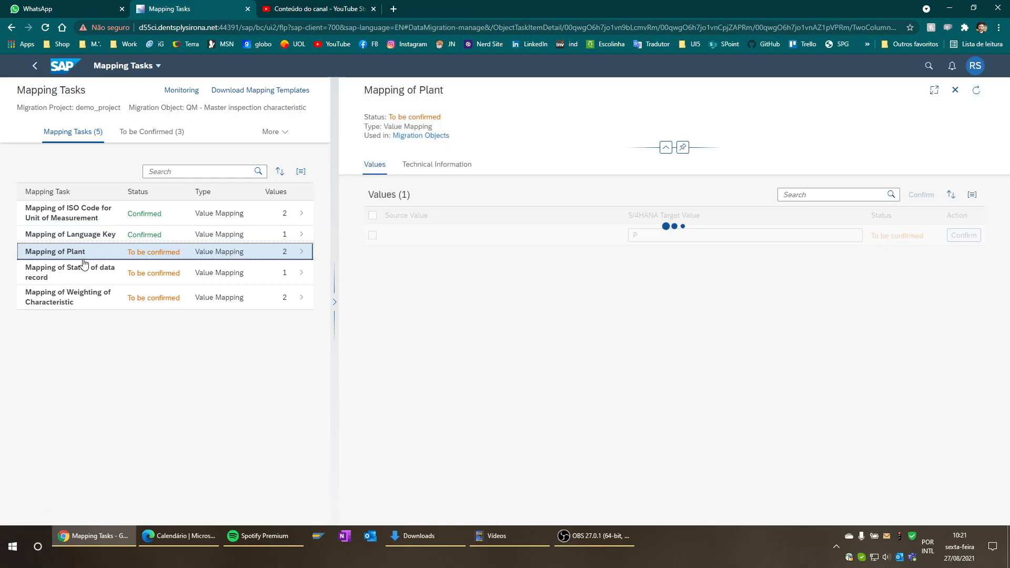
pyautogui.click(960, 238)
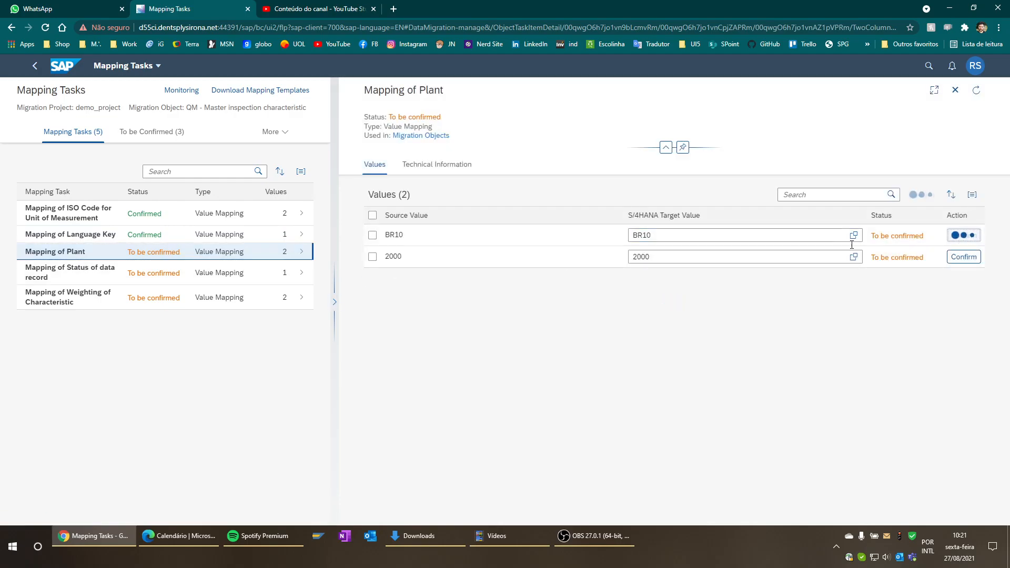
pyautogui.click(674, 262)
pyautogui.write('BR10')
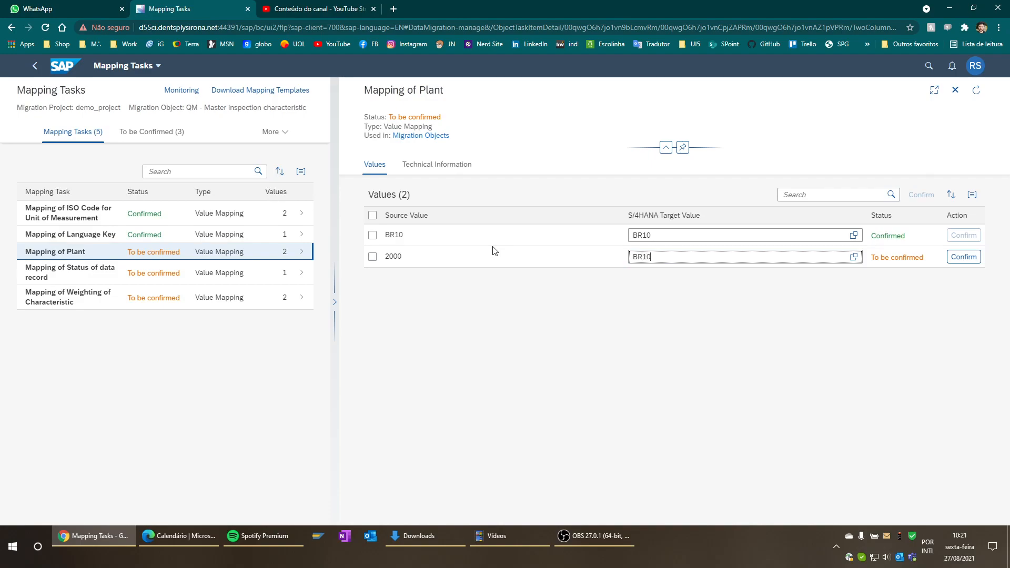
pyautogui.click(972, 256)
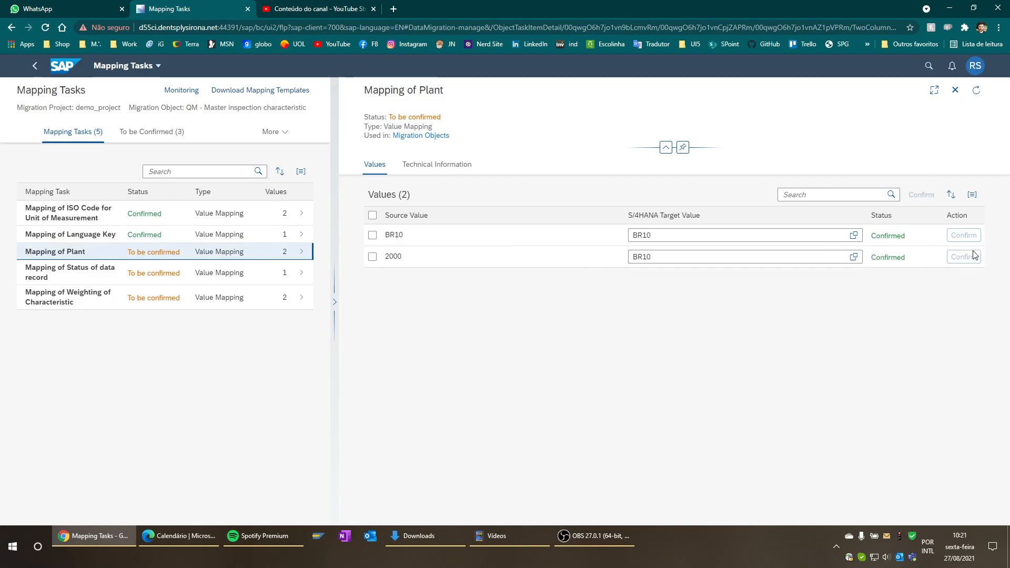
# Confirm the value in Mapping of Status of data record and values 02 and 01 in Mapping of Weighting of Characteristic.
pyautogui.click(100, 275)
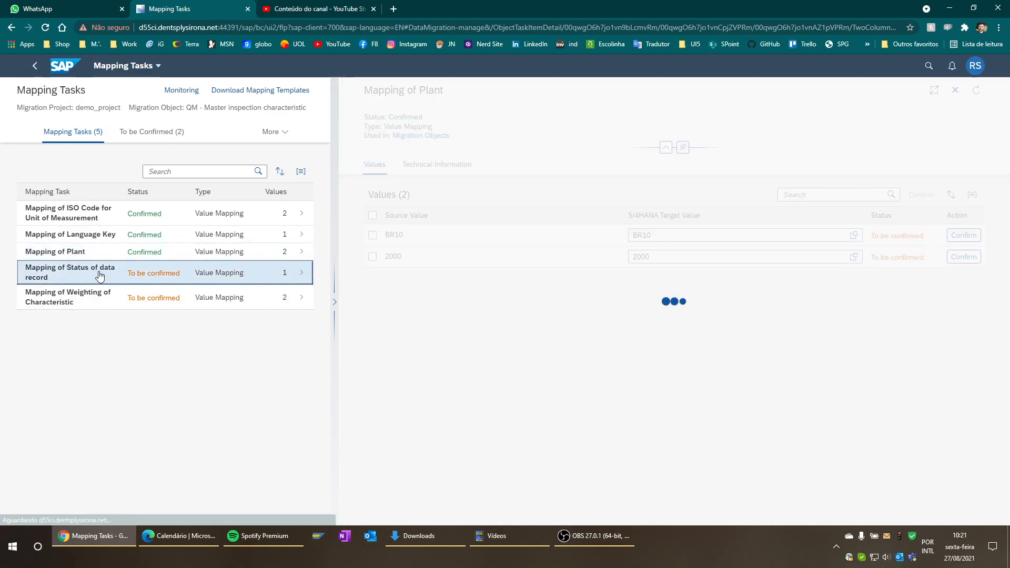
pyautogui.click(963, 235)
pyautogui.click(102, 306)
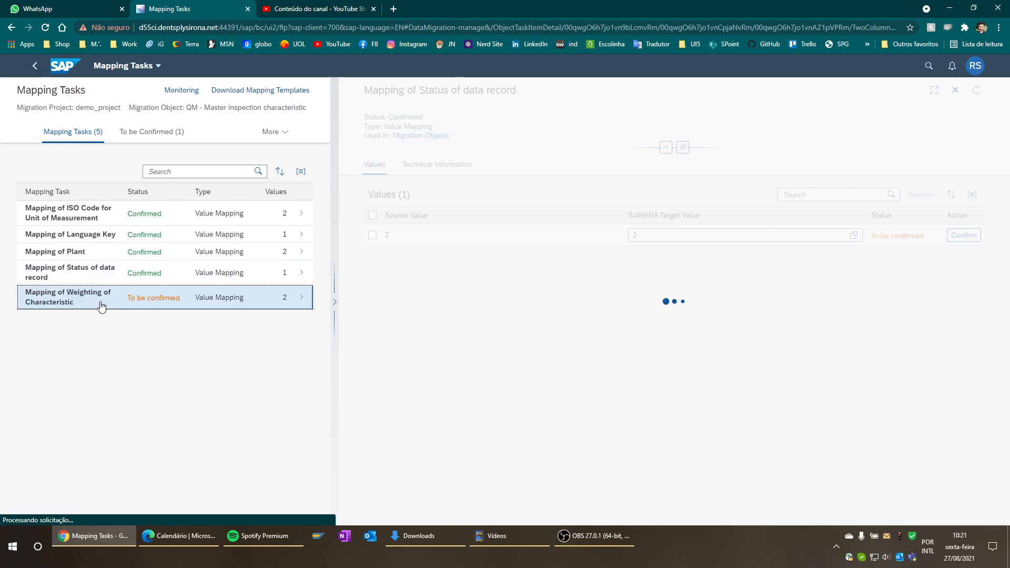
pyautogui.click(971, 240)
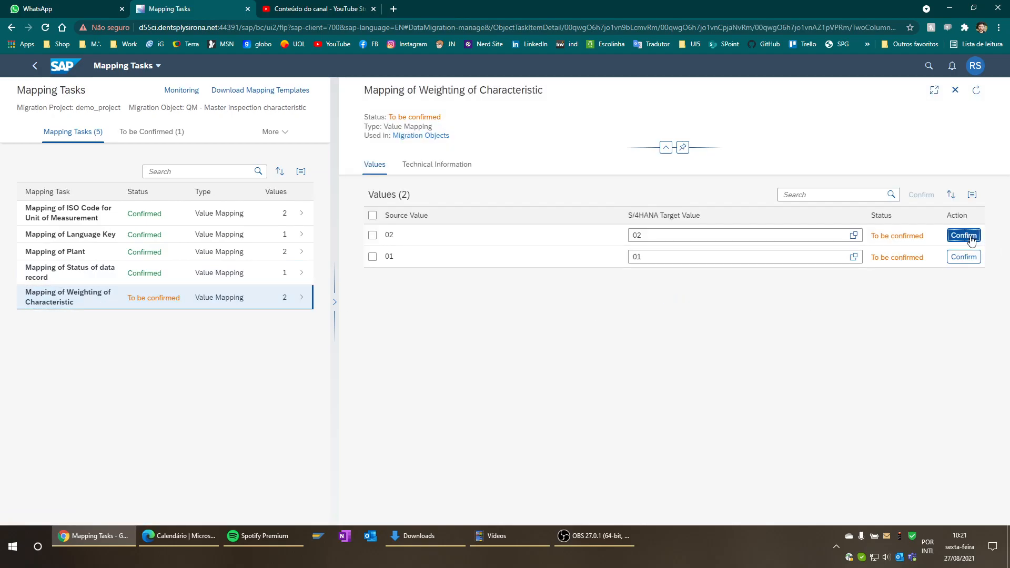
pyautogui.click(975, 259)
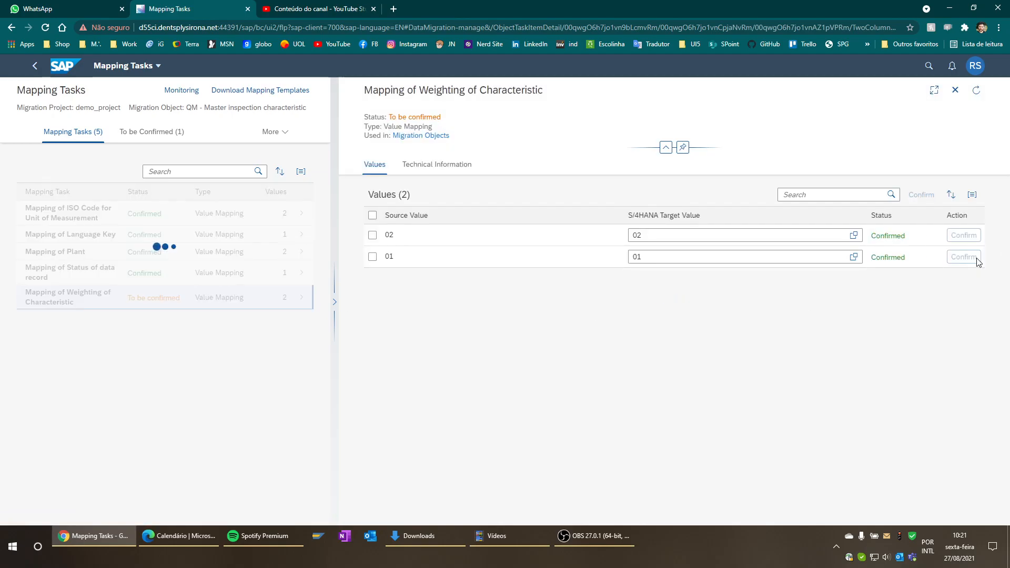
# Return to the demo_project overview and run the simulation for QM - Master inspection characteristic.
pyautogui.click(33, 66)
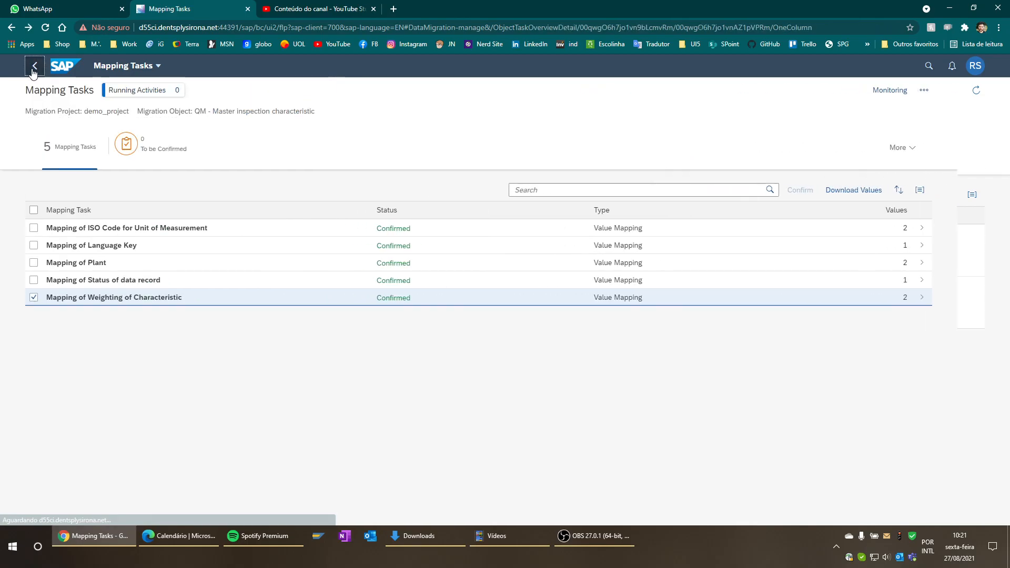
pyautogui.click(34, 66)
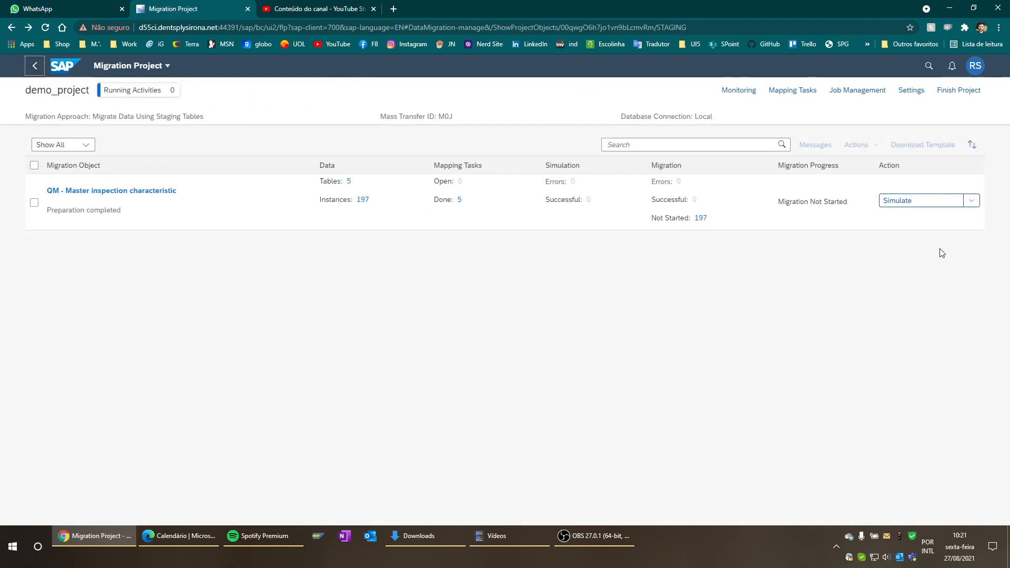
pyautogui.click(972, 200)
pyautogui.click(926, 289)
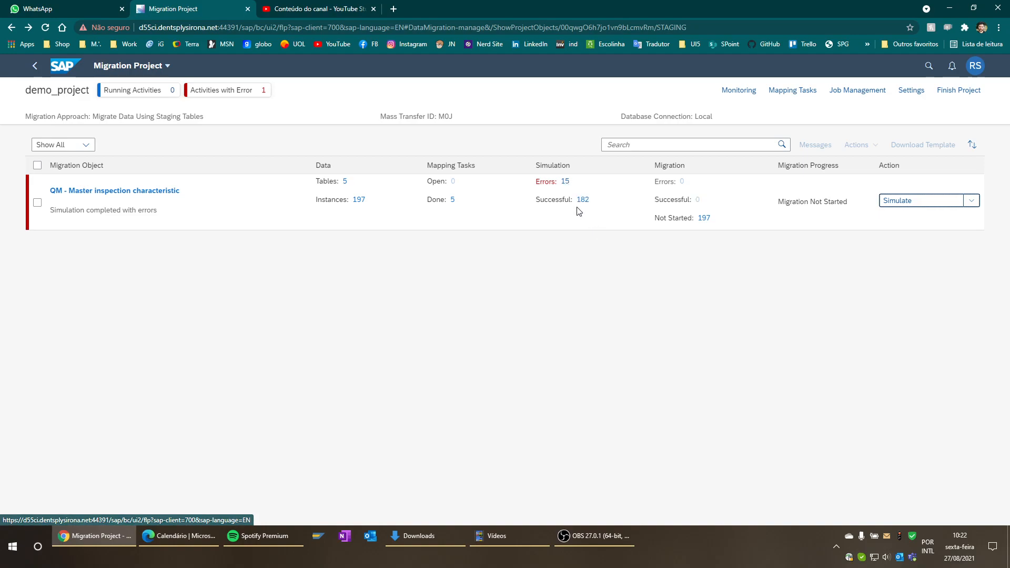
# Examine the instances with simulation errors and the error messages for %UMIDADE, and return to the project overview.
pyautogui.moveTo(554, 181); pyautogui.dragTo(535, 183)
pyautogui.click(549, 203)
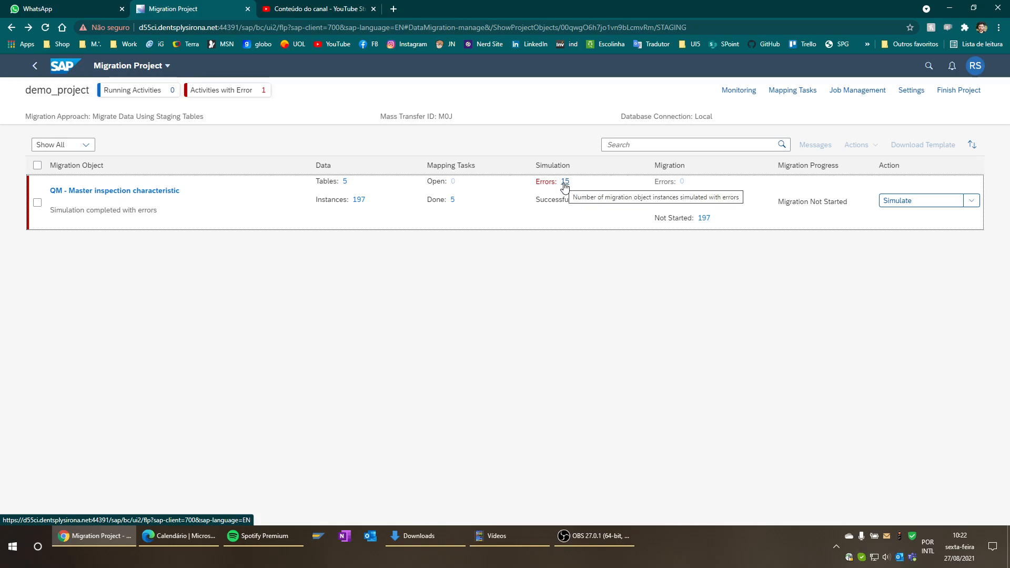
pyautogui.click(564, 182)
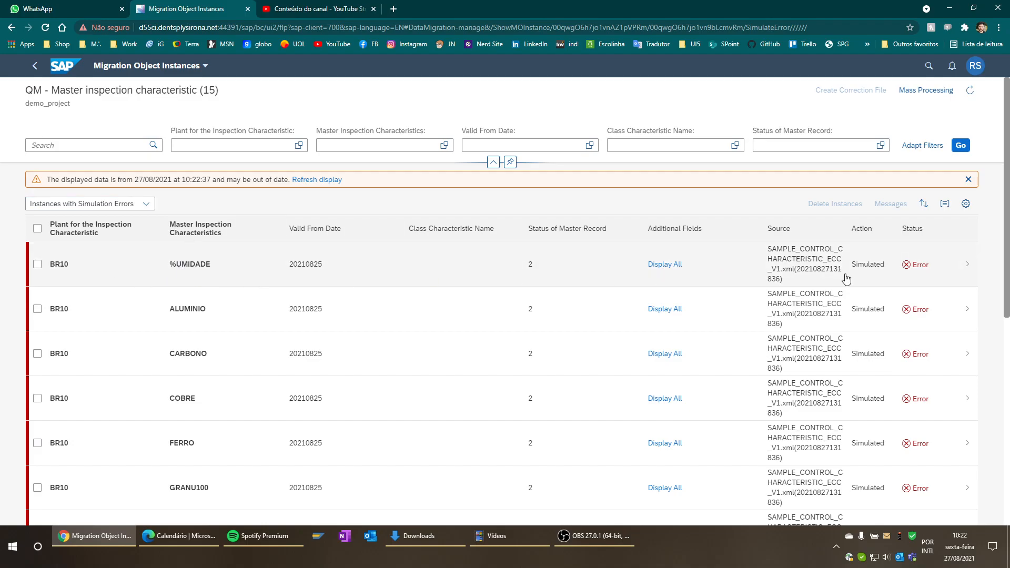
pyautogui.click(918, 266)
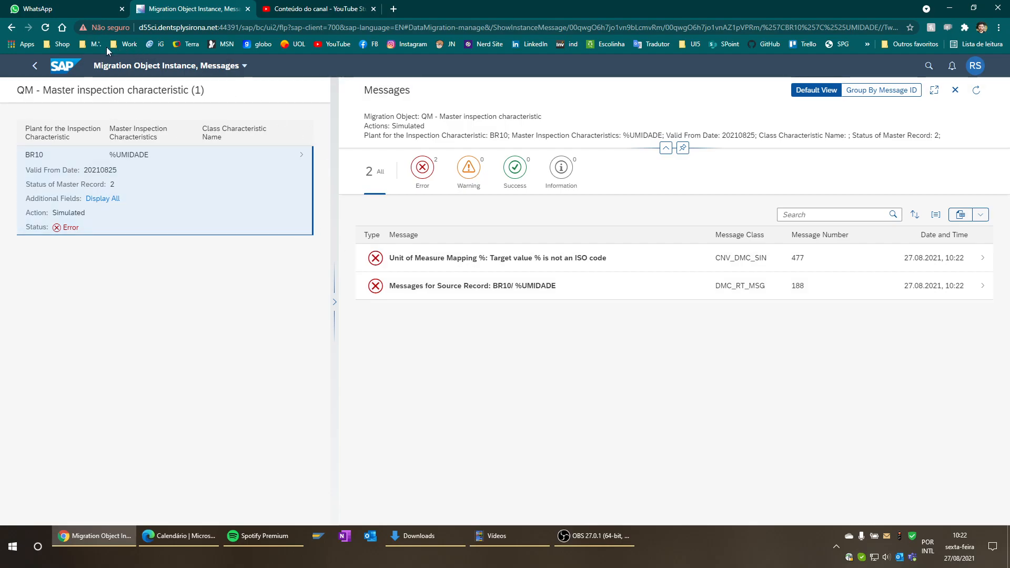
pyautogui.click(35, 68)
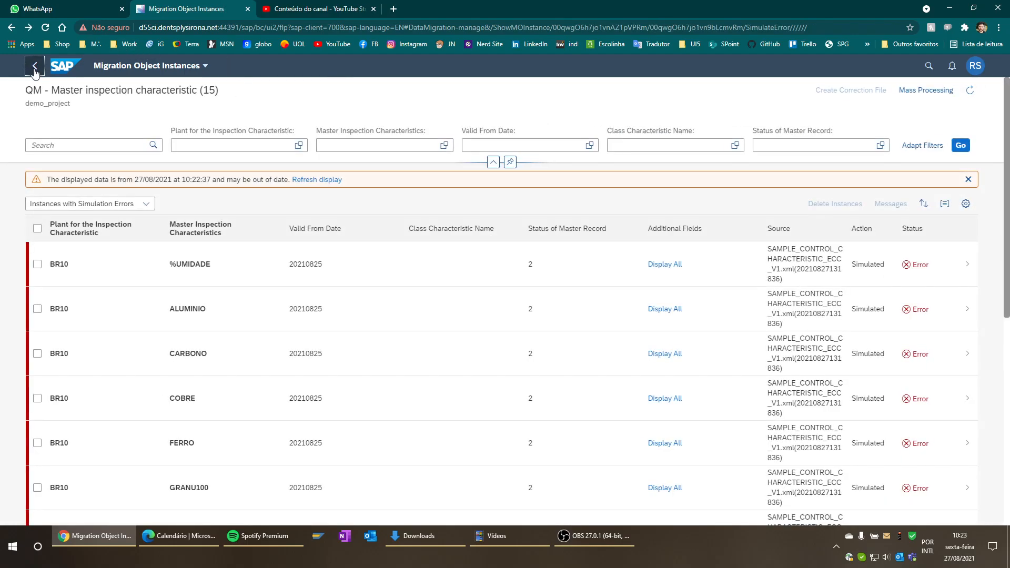
pyautogui.click(34, 69)
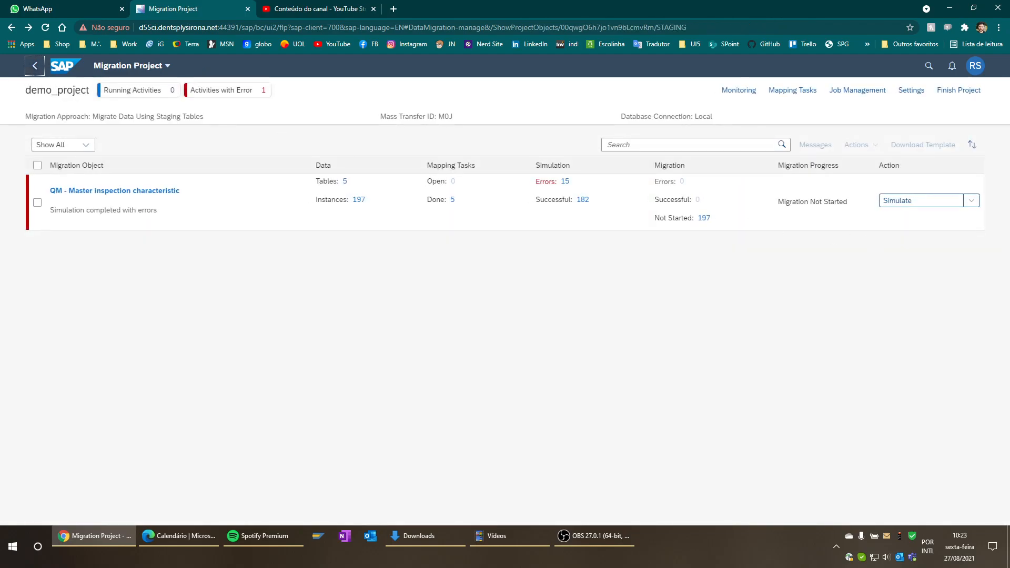
pyautogui.click(968, 202)
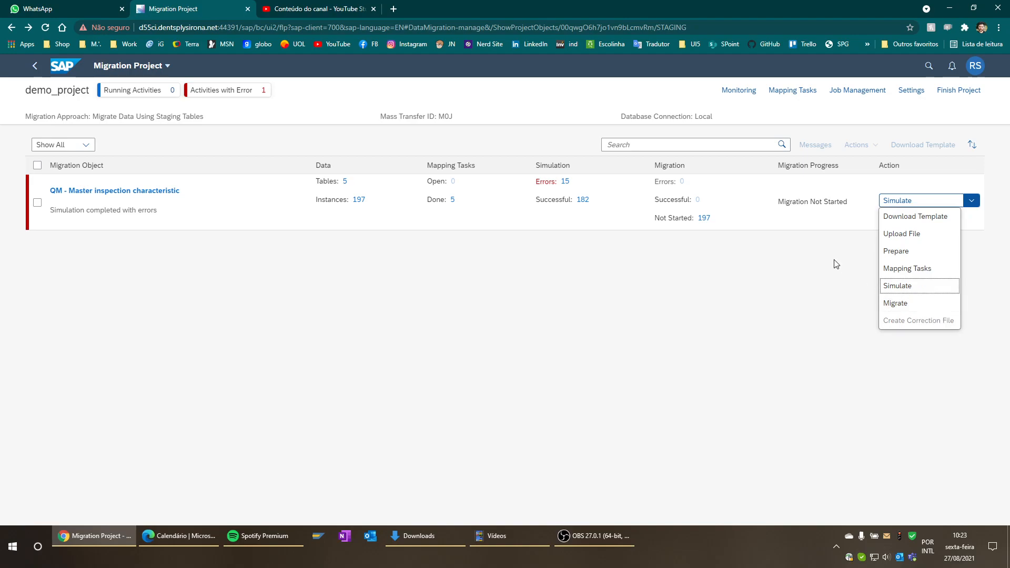
pyautogui.click(626, 297)
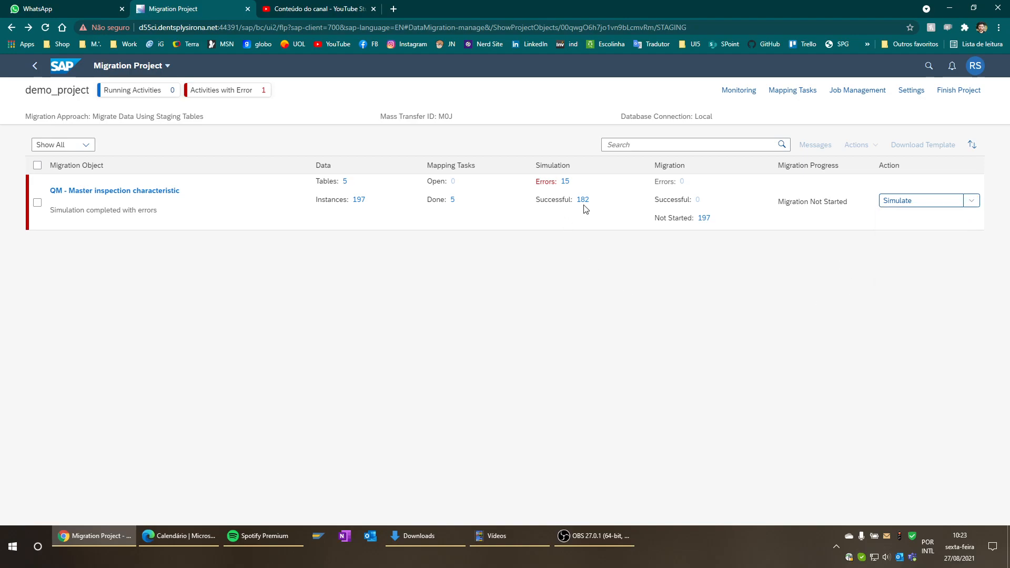